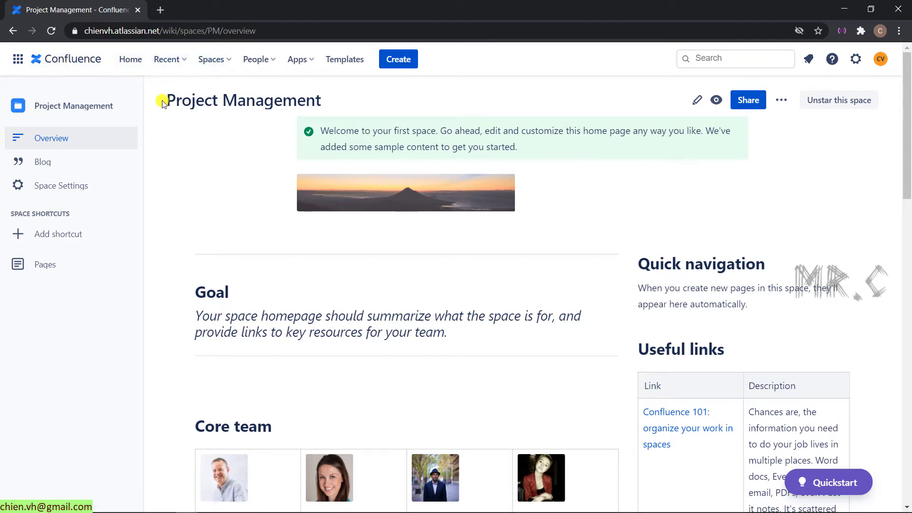
Check the home page and the recently visited pages, and open the list of all spaces
{"action": "left_click", "coordinate": [128, 61]}
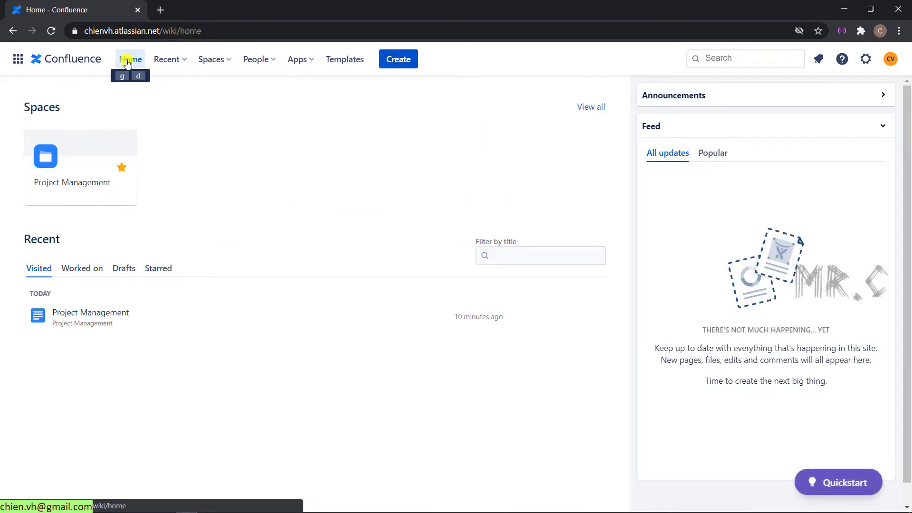
{"action": "left_click", "coordinate": [183, 65]}
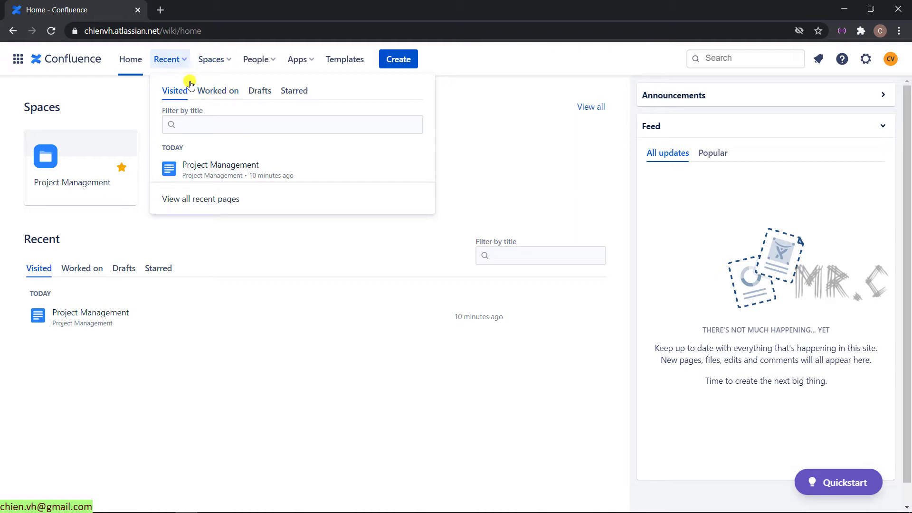
{"action": "left_click", "coordinate": [219, 63]}
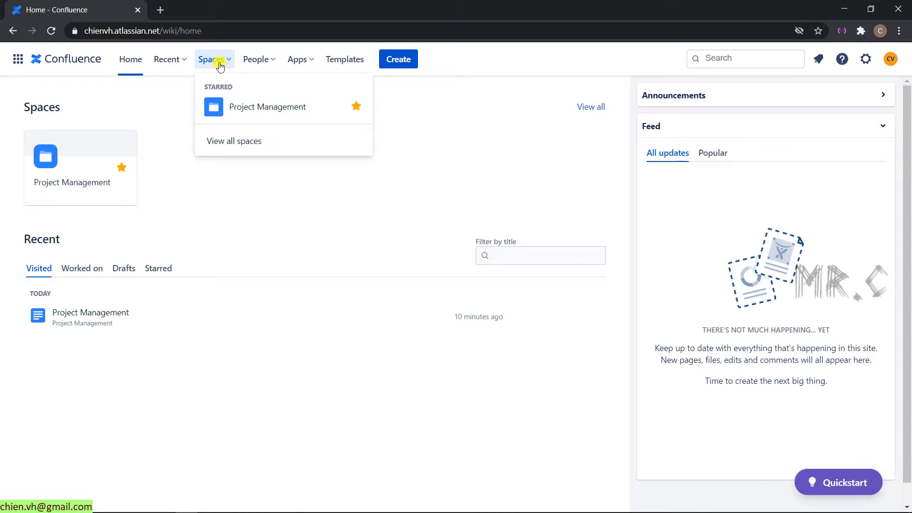
{"action": "left_click", "coordinate": [249, 142]}
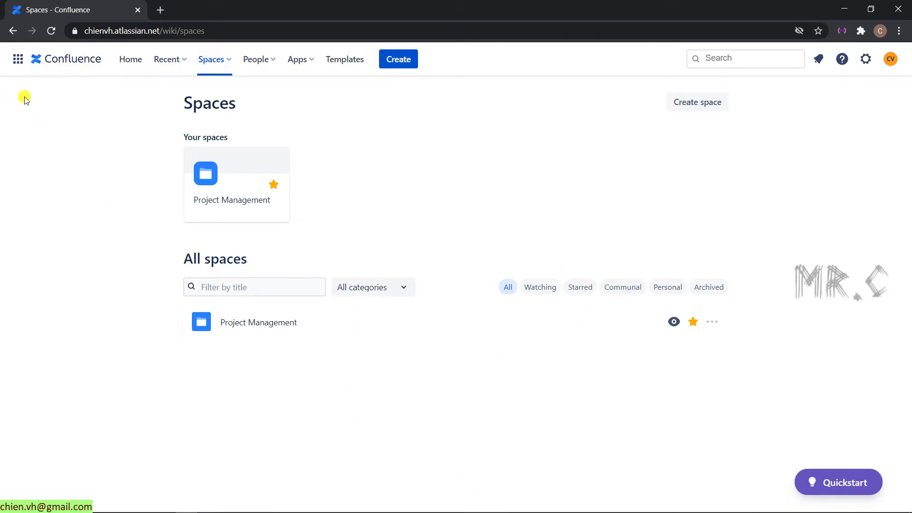
Look at the options for people and teams, and open the marketplace page for finding new apps
{"action": "left_click", "coordinate": [263, 64]}
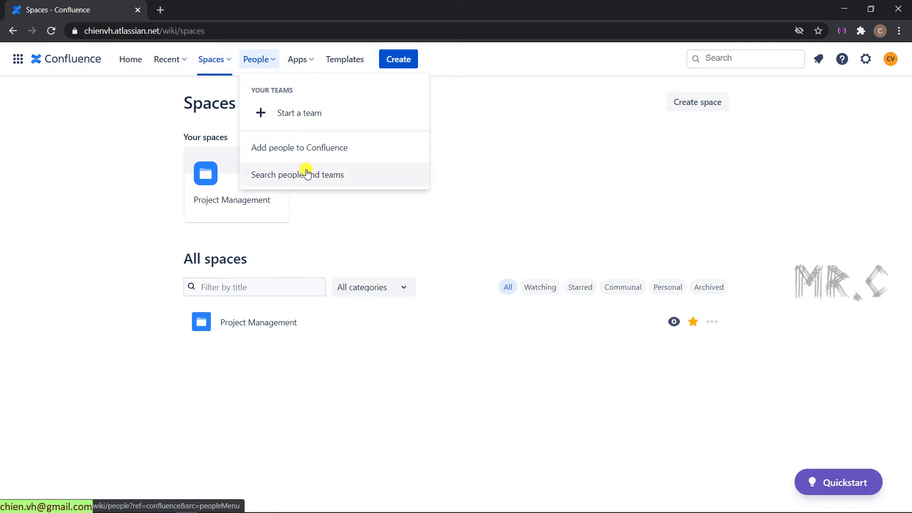
{"action": "left_click", "coordinate": [301, 64]}
{"action": "left_click", "coordinate": [305, 65]}
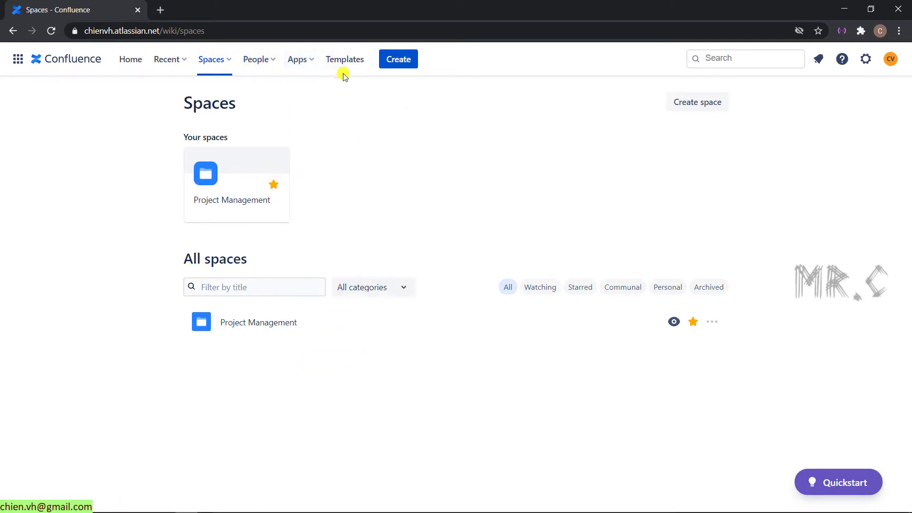
{"action": "left_click", "coordinate": [306, 64]}
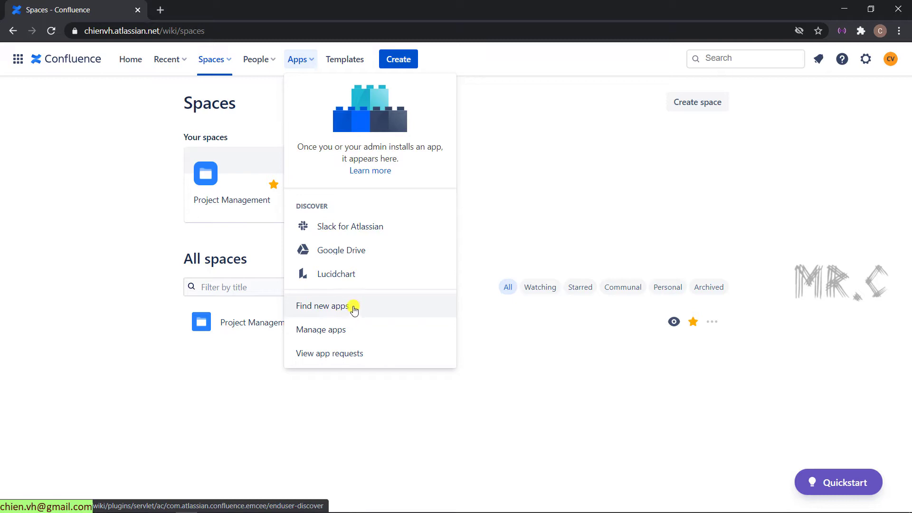
{"action": "left_click", "coordinate": [332, 306]}
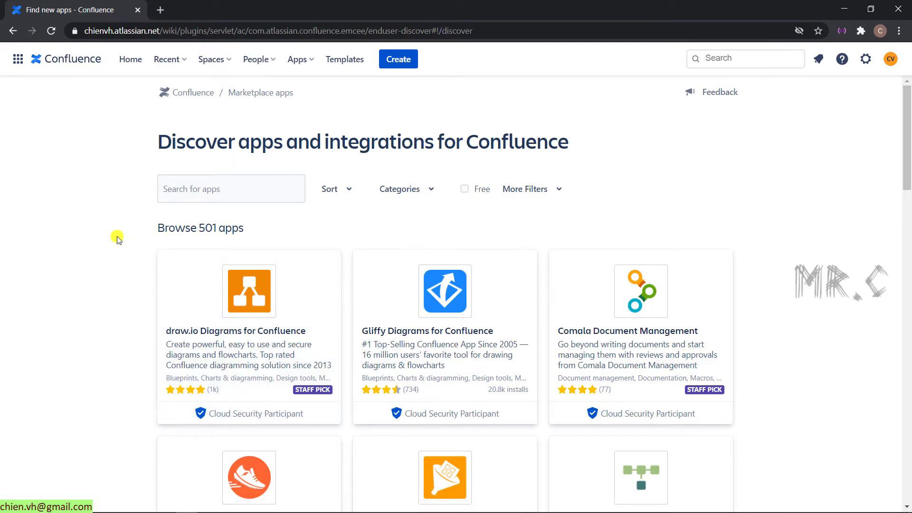
Browse the marketplace apps offered for Confluence and examine the app search field
{"action": "scroll", "coordinate": [117, 238], "scroll_direction": "down", "scroll_amount": 1}
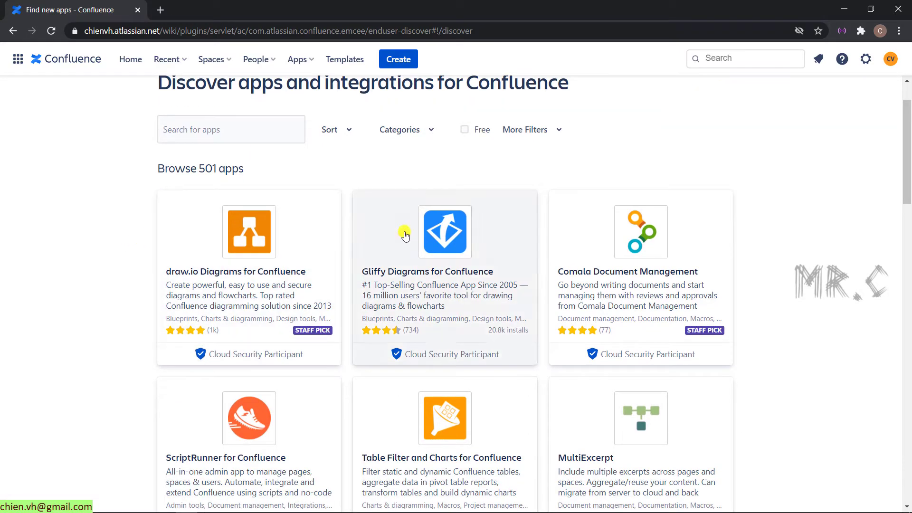
{"action": "scroll", "coordinate": [302, 294], "scroll_direction": "up", "scroll_amount": 1}
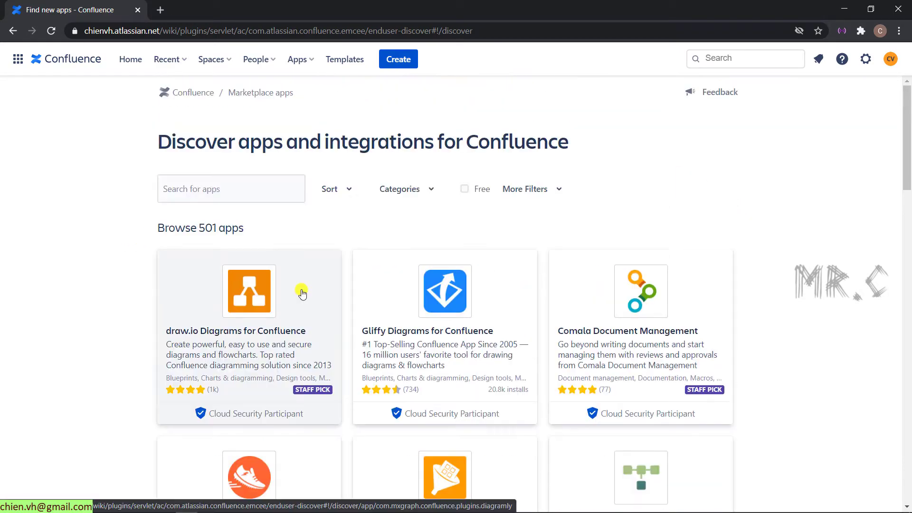
{"action": "left_click", "coordinate": [260, 188]}
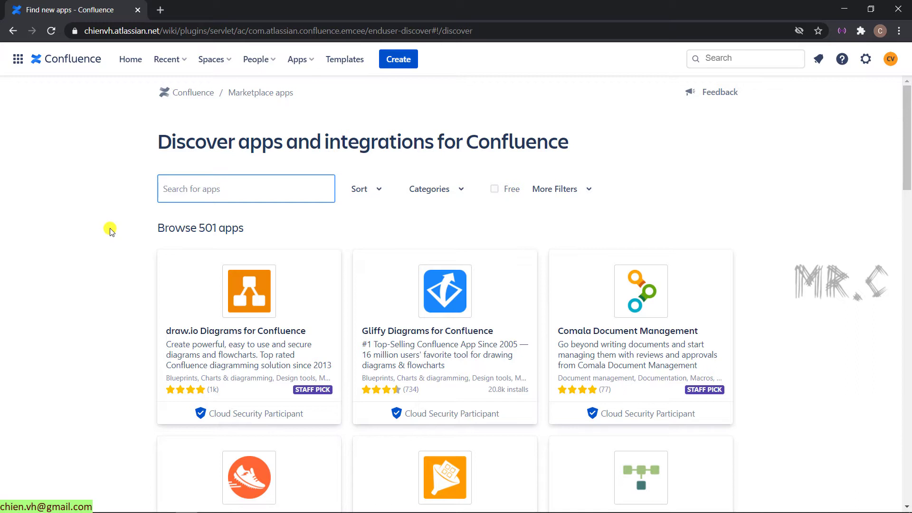
{"action": "scroll", "coordinate": [444, 204], "scroll_direction": "down", "scroll_amount": 2}
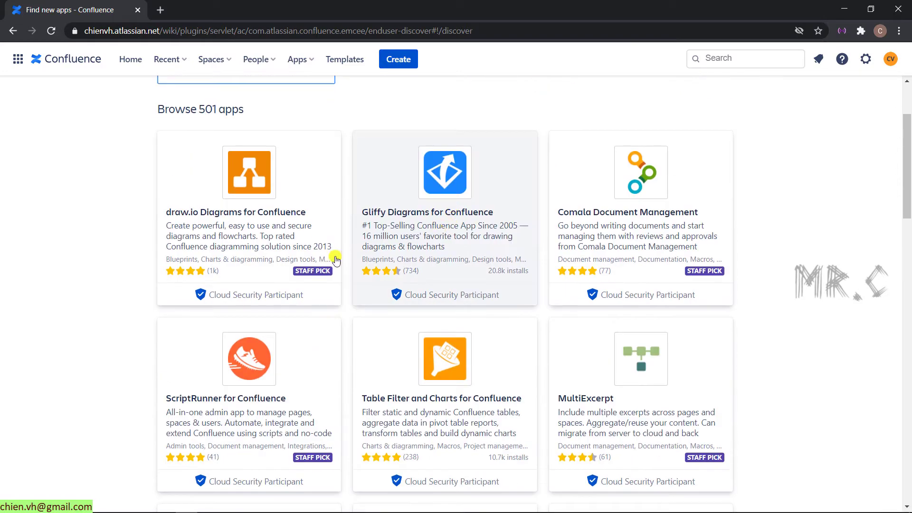
{"action": "scroll", "coordinate": [249, 284], "scroll_direction": "up", "scroll_amount": 2}
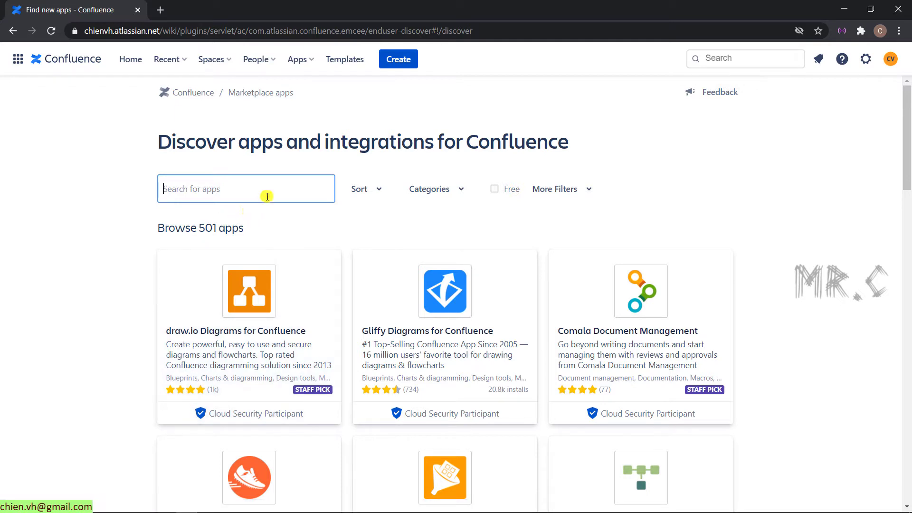
Open the template library, browse the available templates, and check which spaces can be selected for them
{"action": "left_click", "coordinate": [348, 65]}
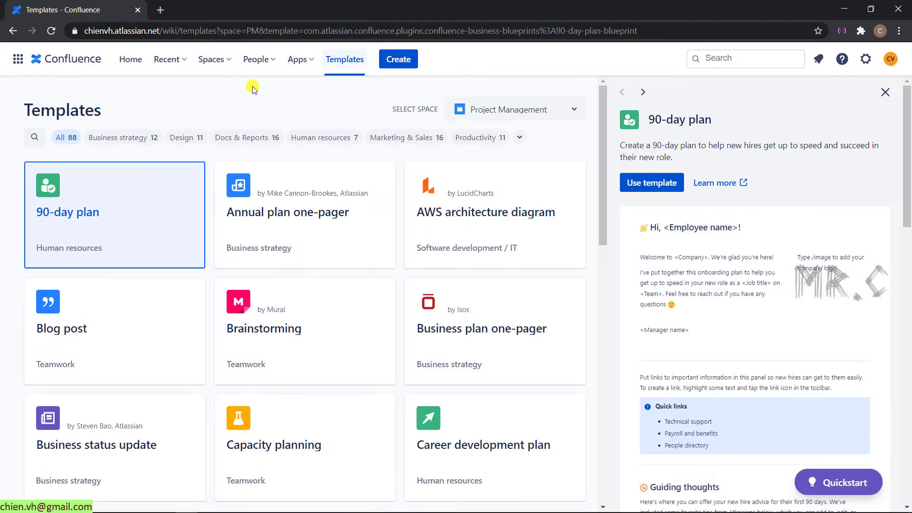
{"action": "scroll", "coordinate": [57, 197], "scroll_direction": "down", "scroll_amount": 3}
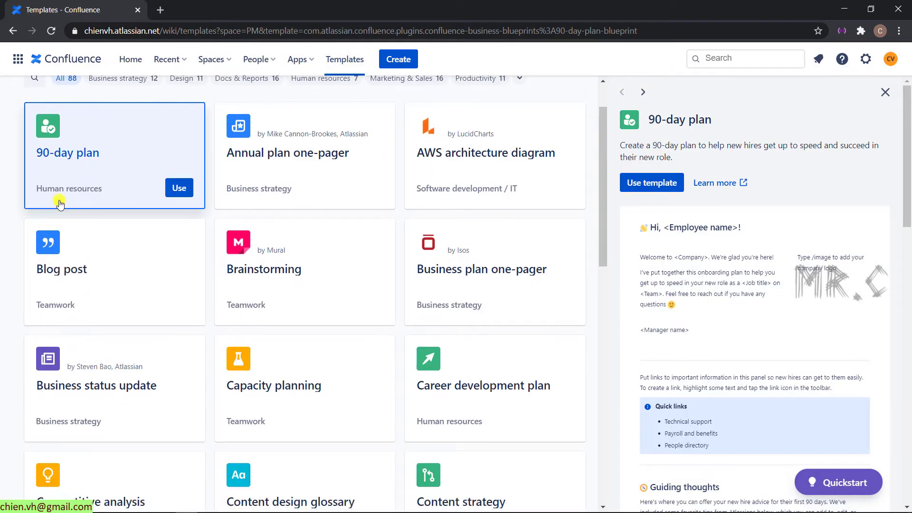
{"action": "scroll", "coordinate": [427, 229], "scroll_direction": "up", "scroll_amount": 3}
{"action": "scroll", "coordinate": [472, 252], "scroll_direction": "down", "scroll_amount": 7}
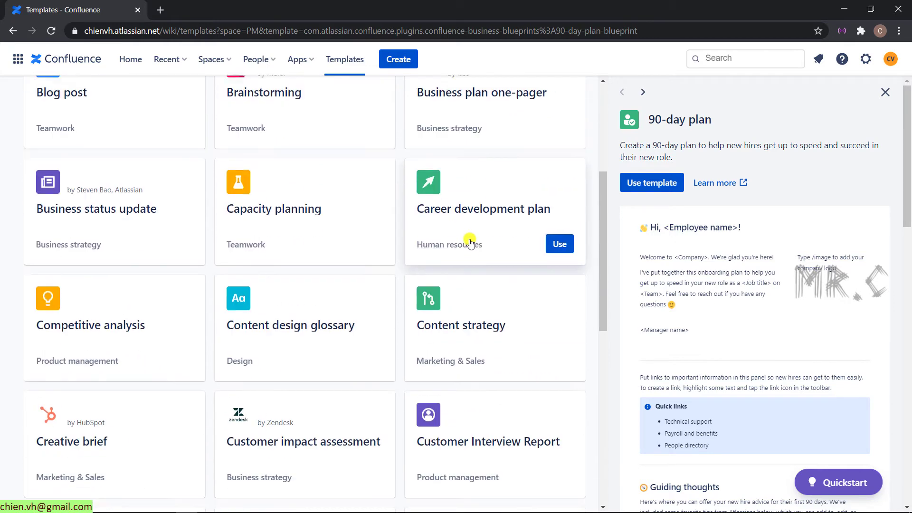
{"action": "scroll", "coordinate": [473, 271], "scroll_direction": "up", "scroll_amount": 7}
{"action": "left_click", "coordinate": [570, 108]}
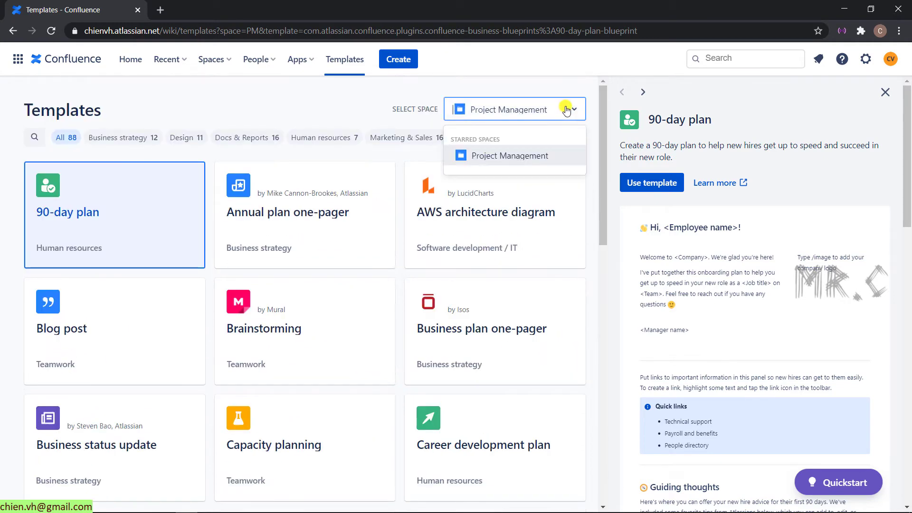
{"action": "left_click", "coordinate": [309, 112]}
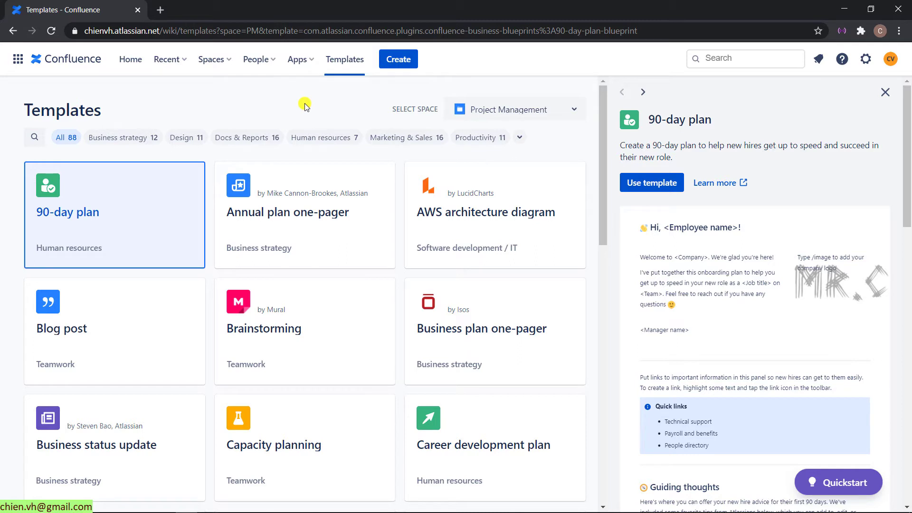
Preview the Annual plan one-pager and AWS architecture diagram templates, and close the preview
{"action": "mouse_move", "coordinate": [450, 208]}
{"action": "double_click", "coordinate": [64, 111]}
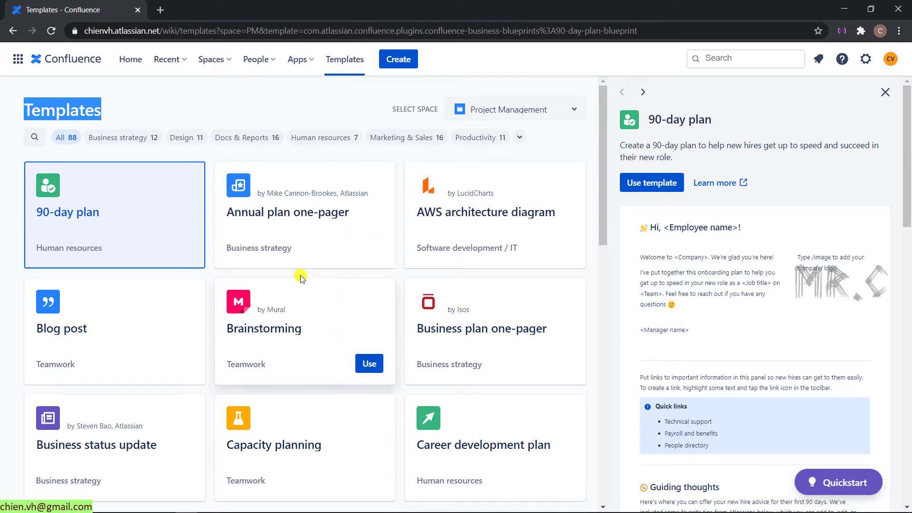
{"action": "left_click", "coordinate": [885, 92]}
{"action": "left_click", "coordinate": [281, 221]}
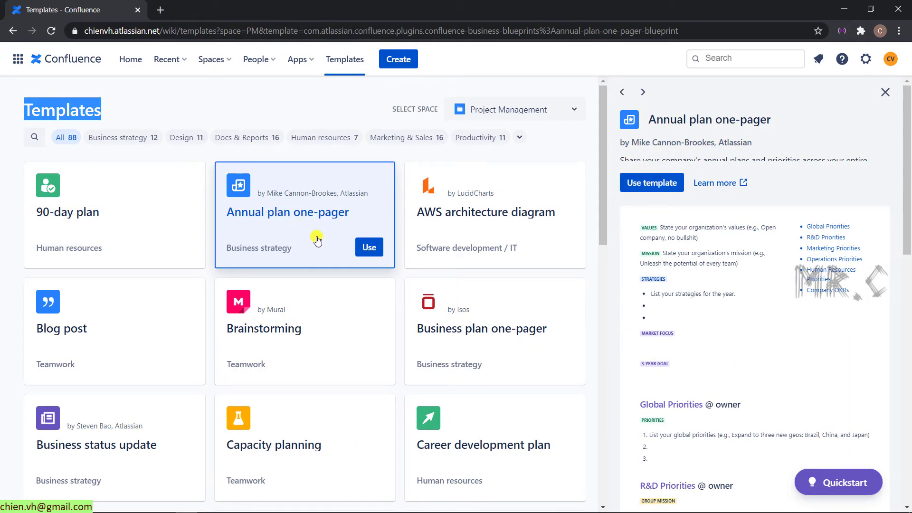
{"action": "scroll", "coordinate": [881, 142], "scroll_direction": "down", "scroll_amount": 3}
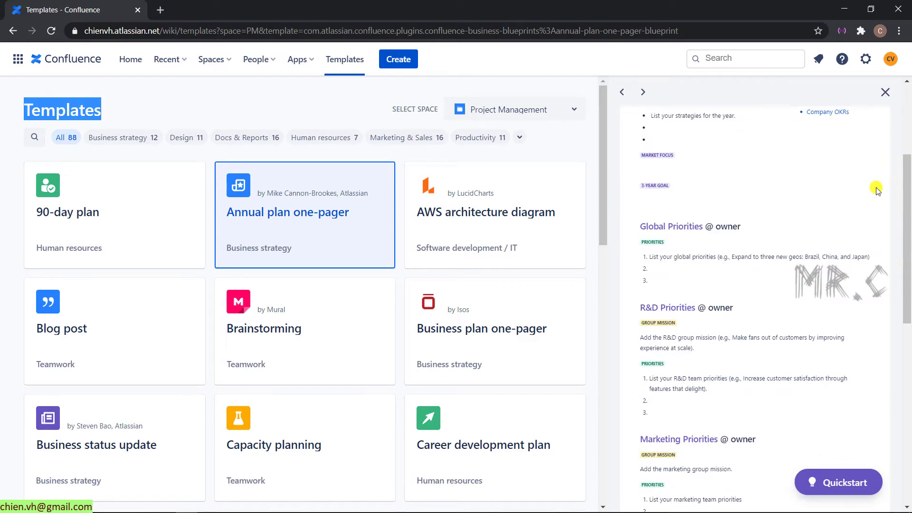
{"action": "scroll", "coordinate": [880, 187], "scroll_direction": "up", "scroll_amount": 3}
{"action": "left_click", "coordinate": [514, 213]}
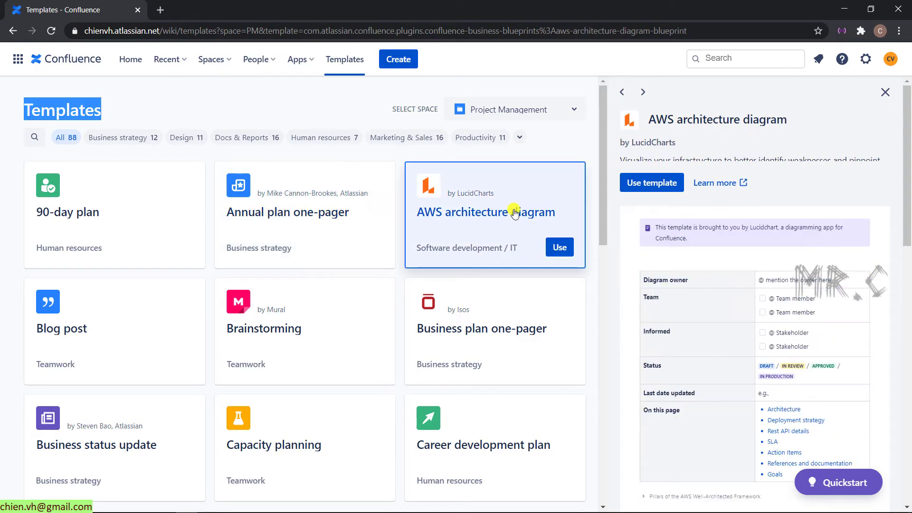
{"action": "scroll", "coordinate": [782, 240], "scroll_direction": "down", "scroll_amount": 3}
{"action": "scroll", "coordinate": [779, 238], "scroll_direction": "up", "scroll_amount": 3}
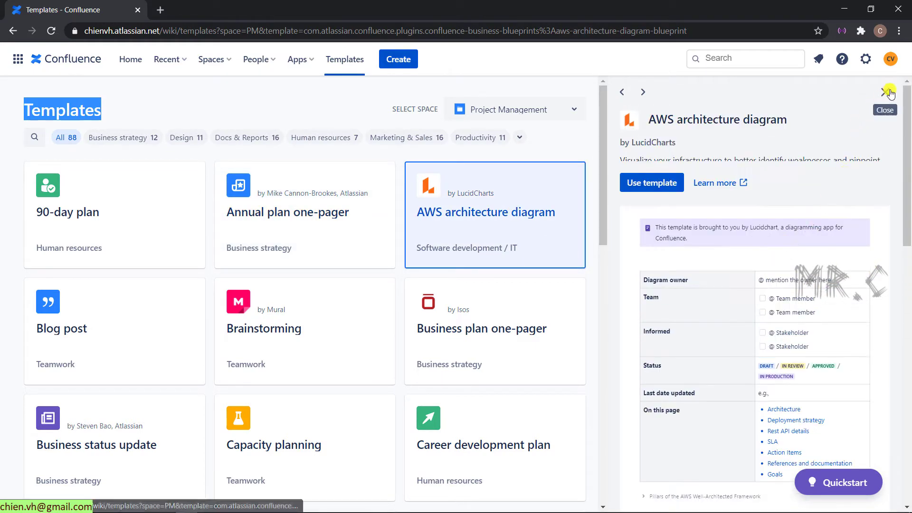
{"action": "left_click", "coordinate": [885, 92]}
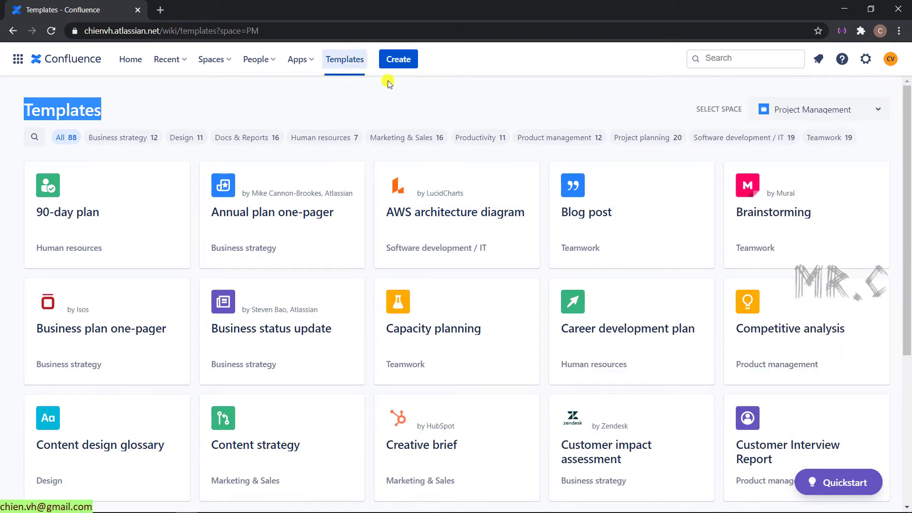
On the home page, check the Worked on, Drafts and Starred lists and the Popular and All updates feeds
{"action": "left_click", "coordinate": [127, 59]}
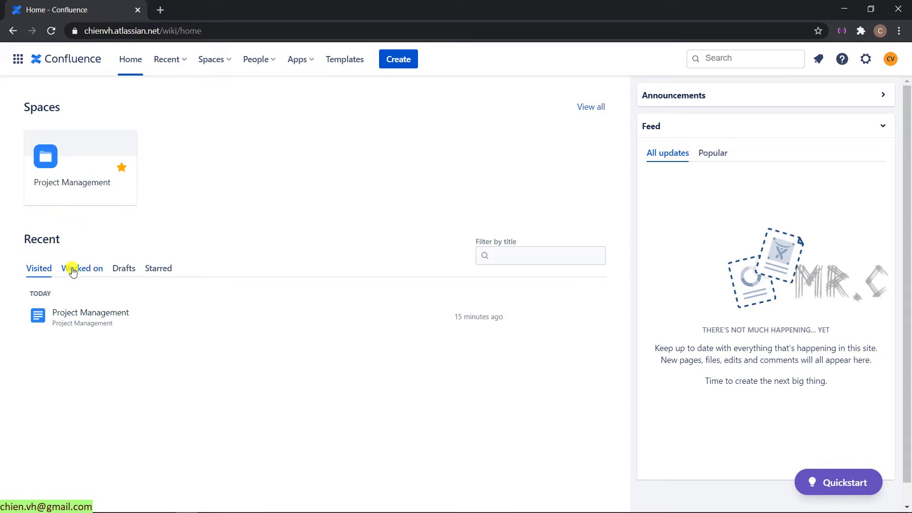
{"action": "left_click", "coordinate": [87, 268]}
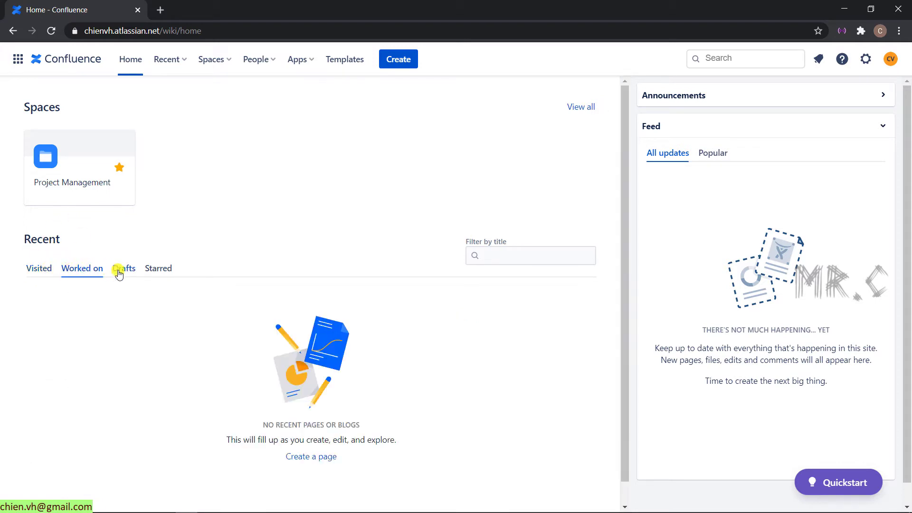
{"action": "left_click", "coordinate": [122, 272]}
{"action": "left_click", "coordinate": [157, 268]}
{"action": "left_click", "coordinate": [712, 153]}
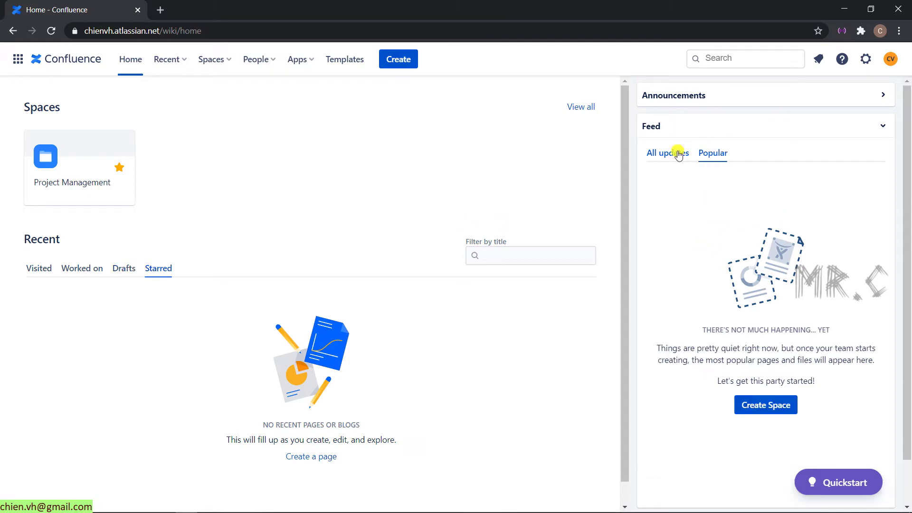
{"action": "left_click", "coordinate": [678, 153]}
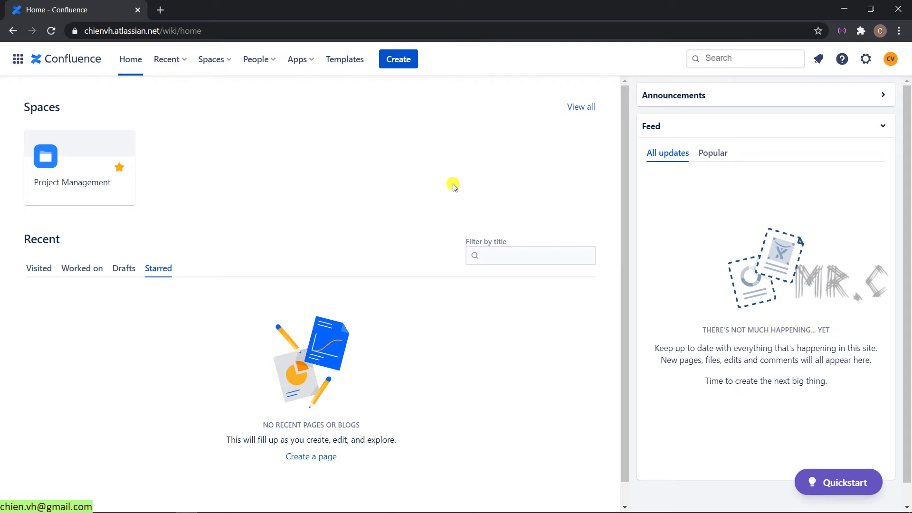
Open the Project Management space and check its blog section
{"action": "left_click", "coordinate": [53, 166]}
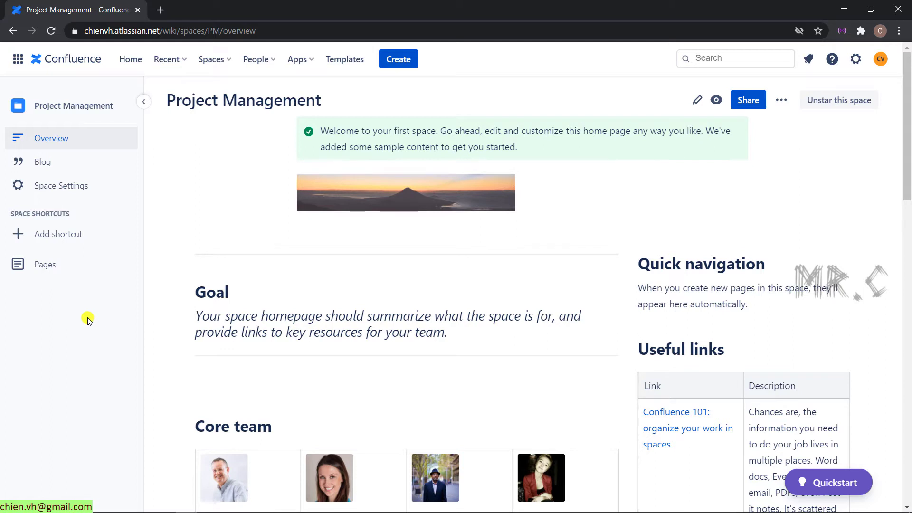
{"action": "left_click", "coordinate": [43, 162]}
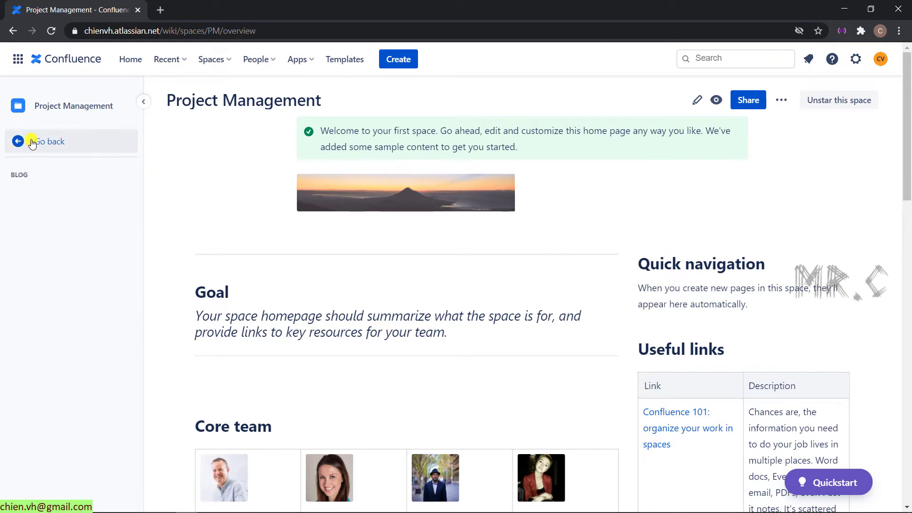
{"action": "left_click", "coordinate": [31, 143]}
Open the Project Management space's settings and bring up its details for editing, checking the name and description fields
{"action": "left_click", "coordinate": [53, 189]}
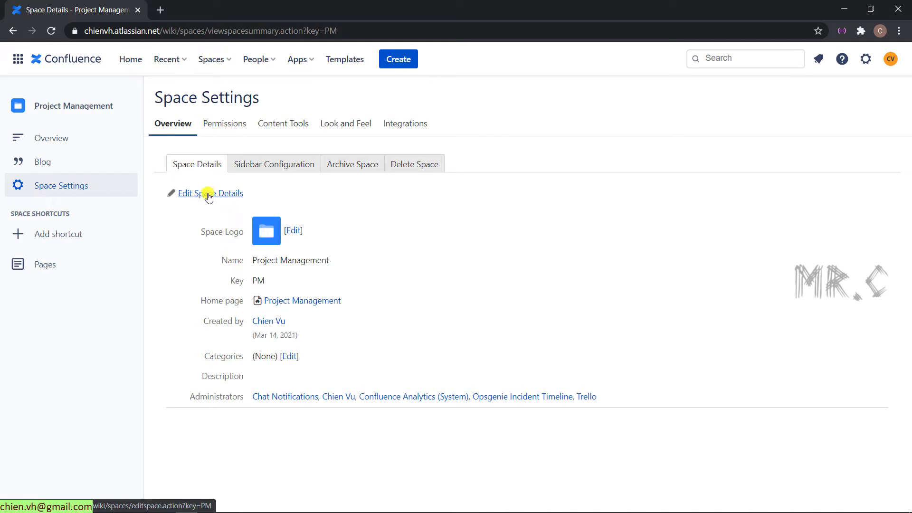
{"action": "left_click", "coordinate": [170, 197]}
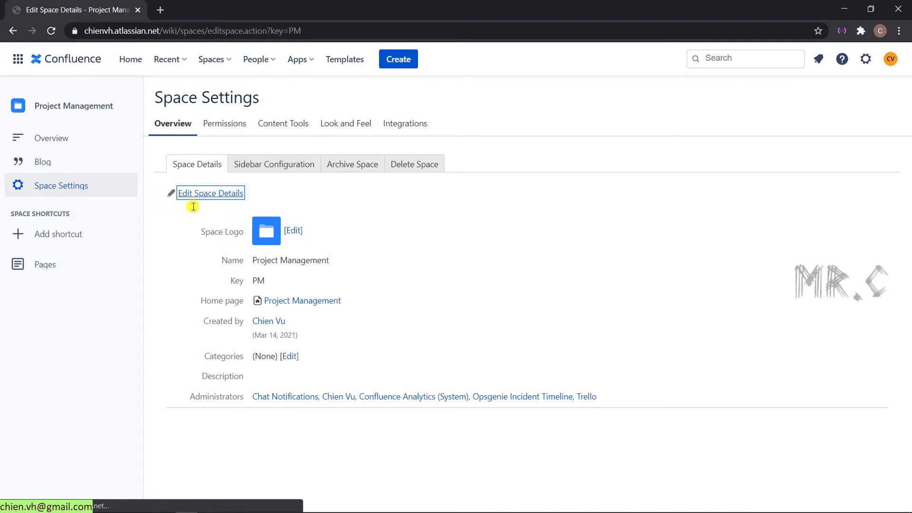
{"action": "left_click_drag", "start_coordinate": [336, 213], "coordinate": [208, 213]}
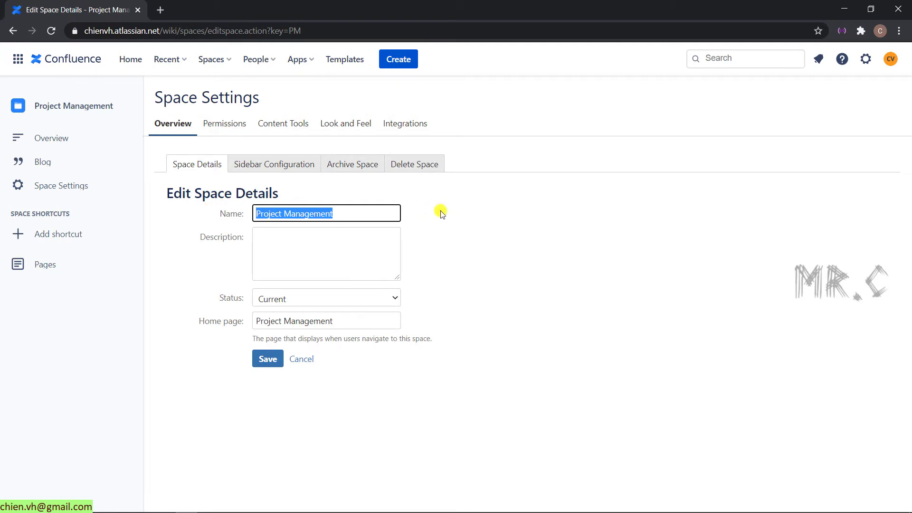
{"action": "left_click", "coordinate": [294, 251]}
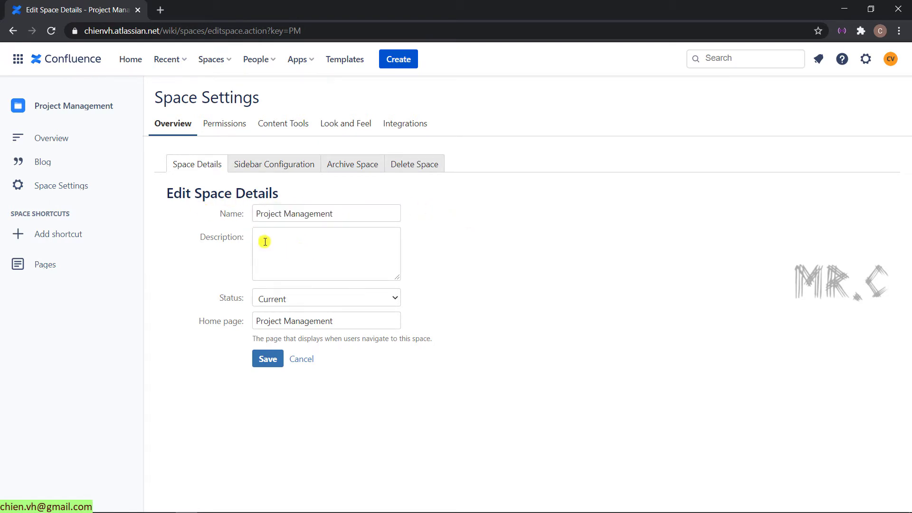
Examine the space's description box, its Current and Archived status options, and the home page field
{"action": "left_click_drag", "start_coordinate": [397, 273], "coordinate": [433, 281]}
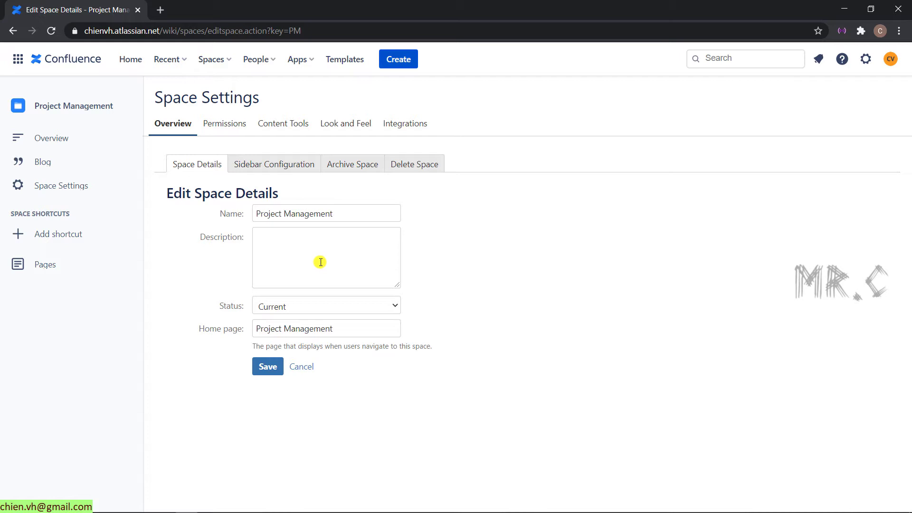
{"action": "left_click", "coordinate": [282, 244]}
{"action": "left_click", "coordinate": [462, 223]}
{"action": "left_click", "coordinate": [270, 307]}
{"action": "left_click", "coordinate": [462, 260]}
{"action": "left_click", "coordinate": [384, 307]}
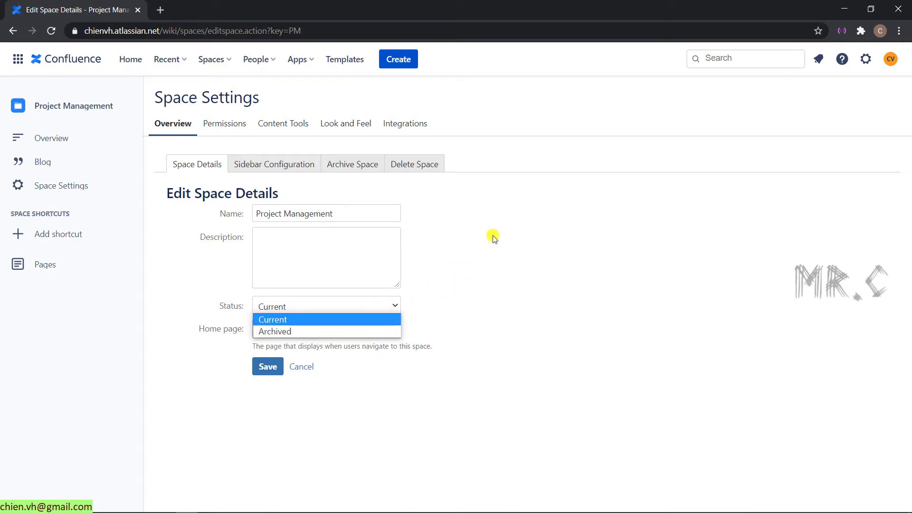
{"action": "left_click", "coordinate": [346, 234]}
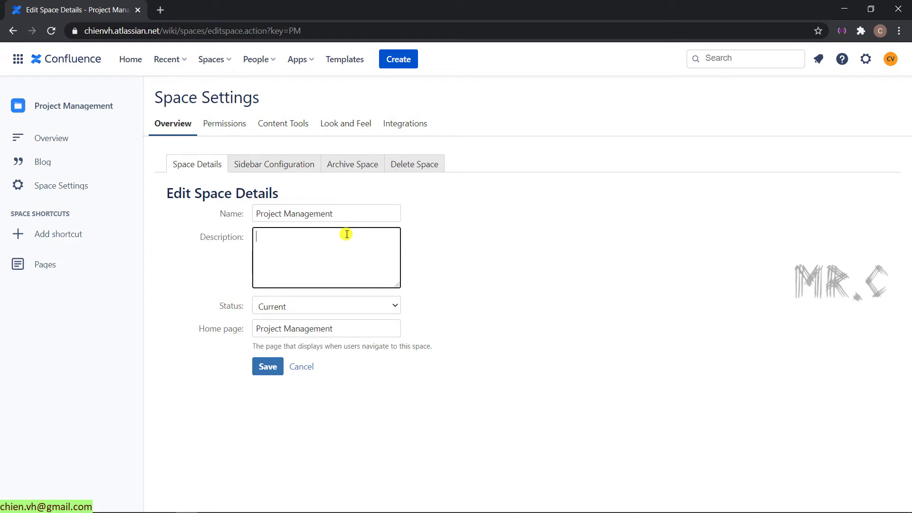
{"action": "left_click", "coordinate": [350, 332]}
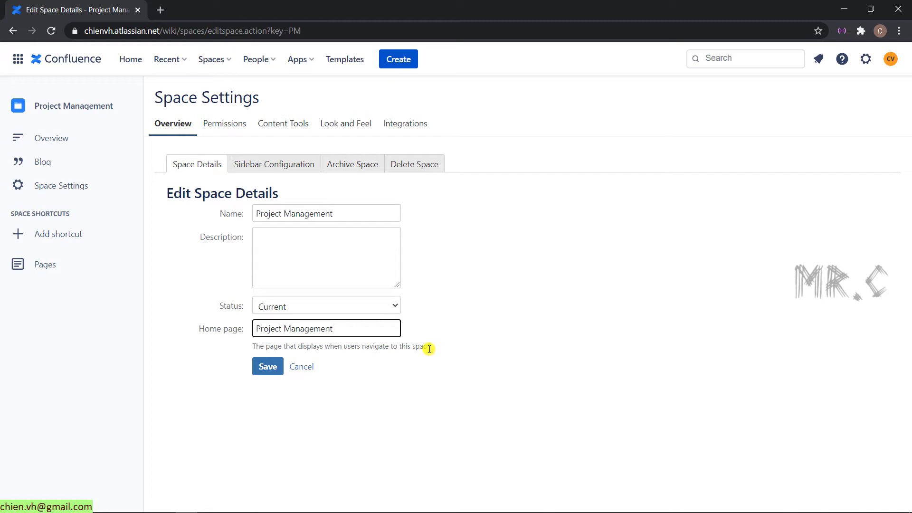
Review the space permissions for licensed groups, individual users and anonymous access, including the upgrade notice
{"action": "left_click", "coordinate": [226, 125]}
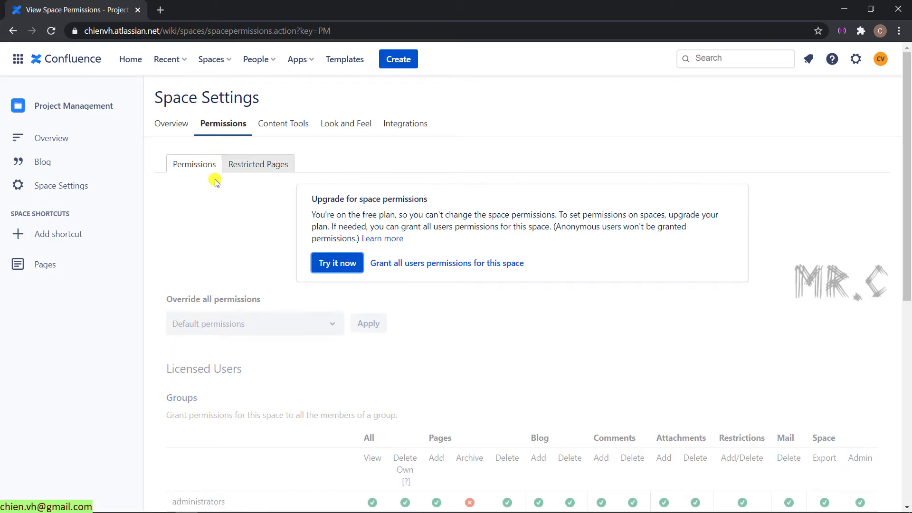
{"action": "scroll", "coordinate": [389, 276], "scroll_direction": "down", "scroll_amount": 6}
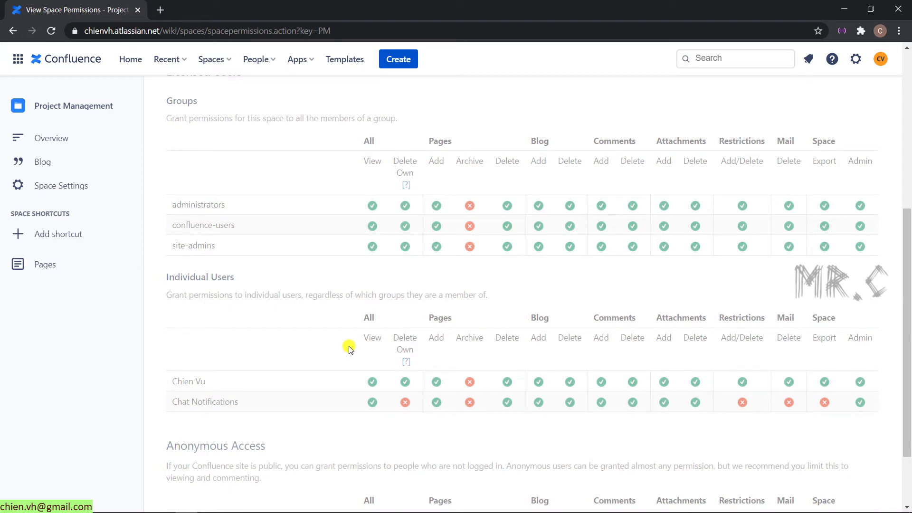
{"action": "scroll", "coordinate": [349, 349], "scroll_direction": "up", "scroll_amount": 6}
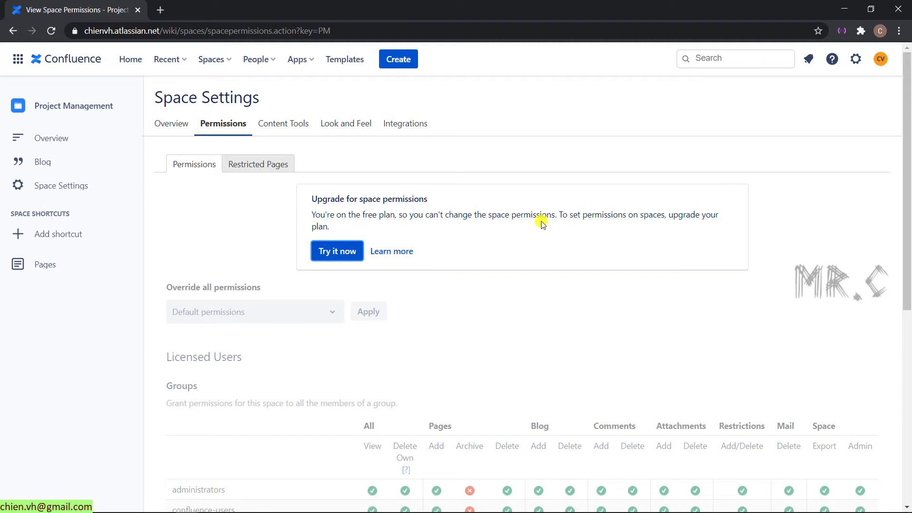
{"action": "scroll", "coordinate": [546, 235], "scroll_direction": "down", "scroll_amount": 1}
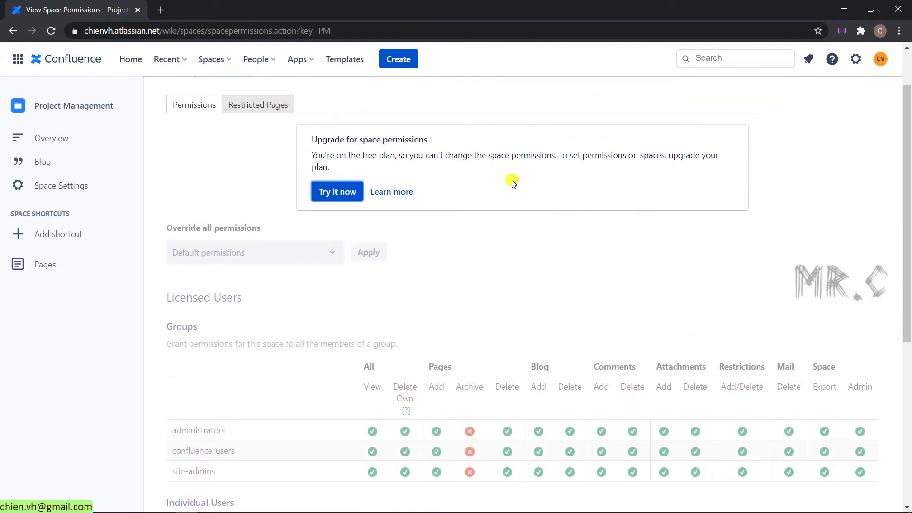
{"action": "scroll", "coordinate": [546, 164], "scroll_direction": "down", "scroll_amount": 2}
{"action": "scroll", "coordinate": [555, 174], "scroll_direction": "up", "scroll_amount": 1}
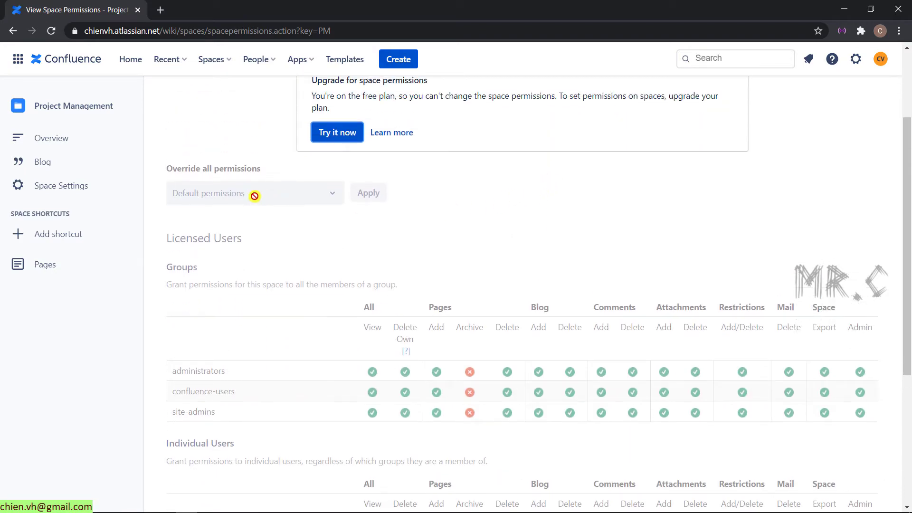
{"action": "scroll", "coordinate": [386, 261], "scroll_direction": "down", "scroll_amount": 3}
{"action": "scroll", "coordinate": [244, 312], "scroll_direction": "up", "scroll_amount": 2}
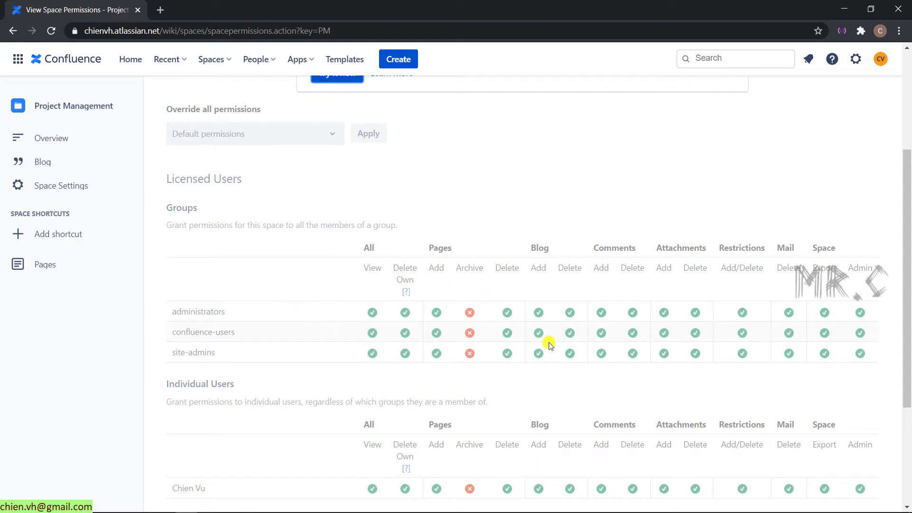
{"action": "scroll", "coordinate": [374, 304], "scroll_direction": "down", "scroll_amount": 1}
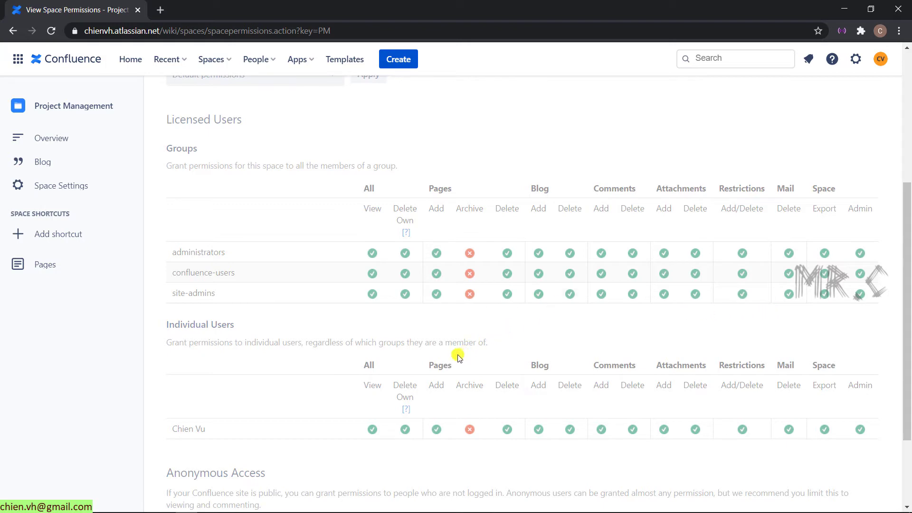
{"action": "scroll", "coordinate": [423, 398], "scroll_direction": "up", "scroll_amount": 2}
{"action": "scroll", "coordinate": [420, 397], "scroll_direction": "up", "scroll_amount": 4}
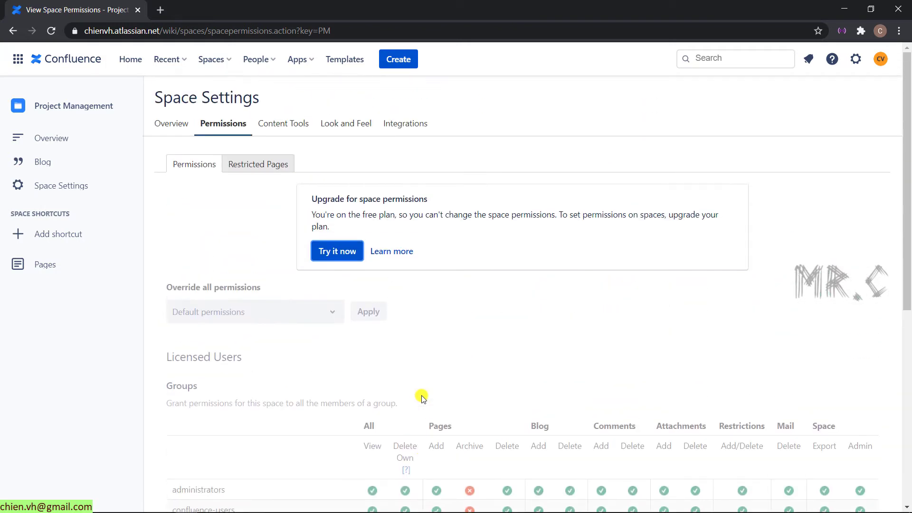
Browse the space's content tools, covering the blueprint templates, page reordering and the orphaned pages report
{"action": "left_click", "coordinate": [289, 126]}
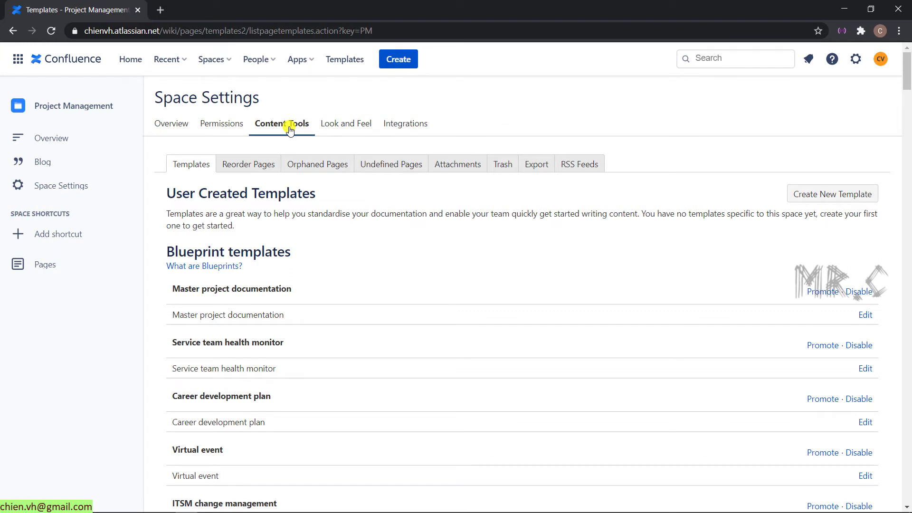
{"action": "scroll", "coordinate": [383, 356], "scroll_direction": "down", "scroll_amount": 3}
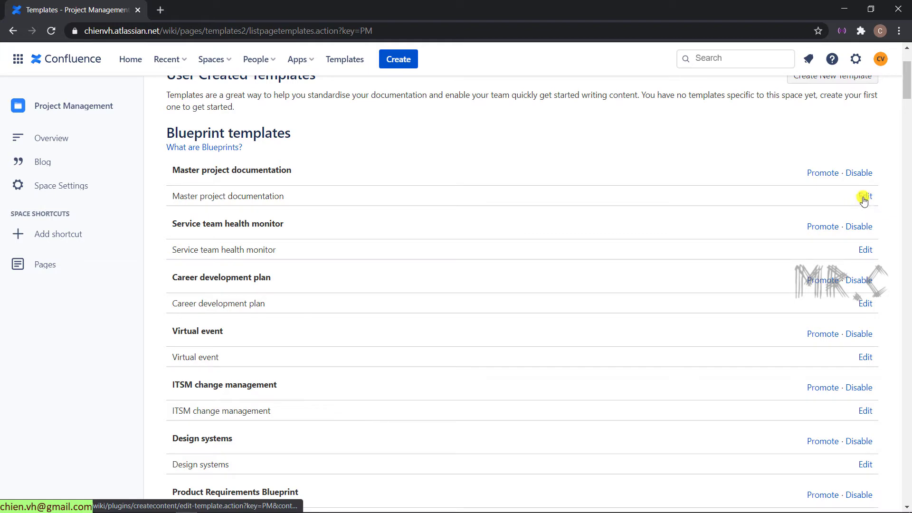
{"action": "scroll", "coordinate": [791, 161], "scroll_direction": "down", "scroll_amount": 9}
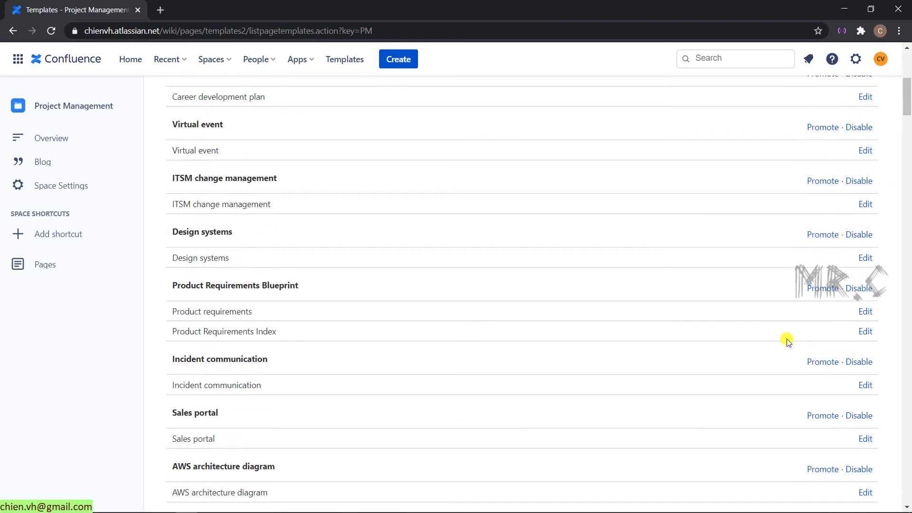
{"action": "left_click_drag", "start_coordinate": [906, 113], "coordinate": [905, 71]}
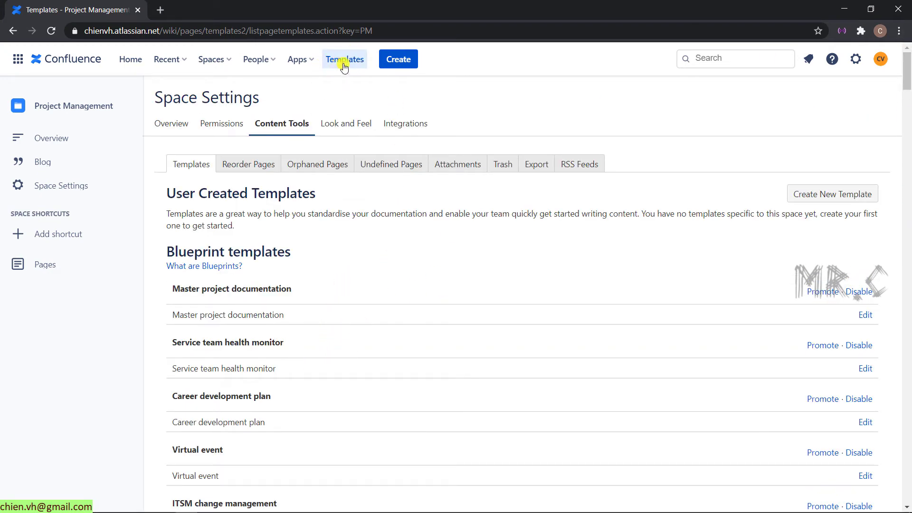
{"action": "left_click", "coordinate": [255, 166]}
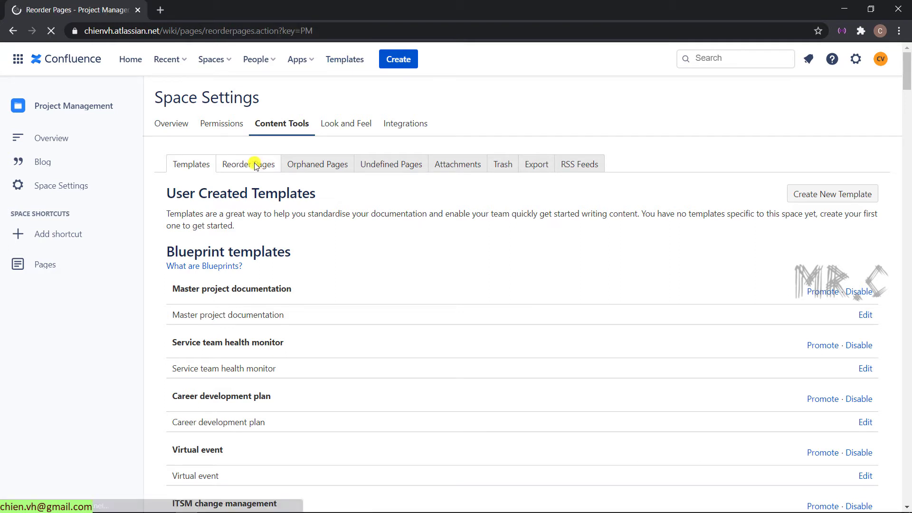
{"action": "left_click", "coordinate": [319, 165]}
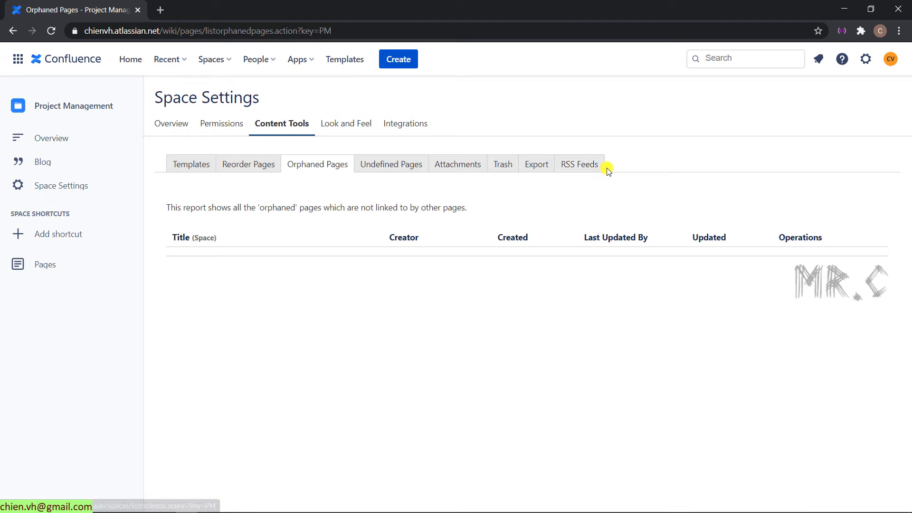
Check the space's look and feel settings: themes, header and footer, PDF layout and PDF stylesheet
{"action": "left_click", "coordinate": [348, 124]}
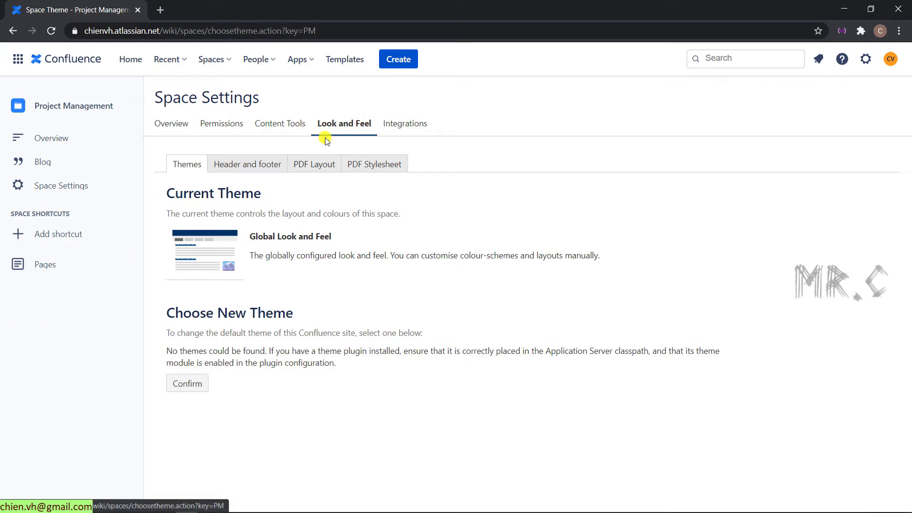
{"action": "left_click", "coordinate": [231, 164]}
{"action": "left_click", "coordinate": [317, 164]}
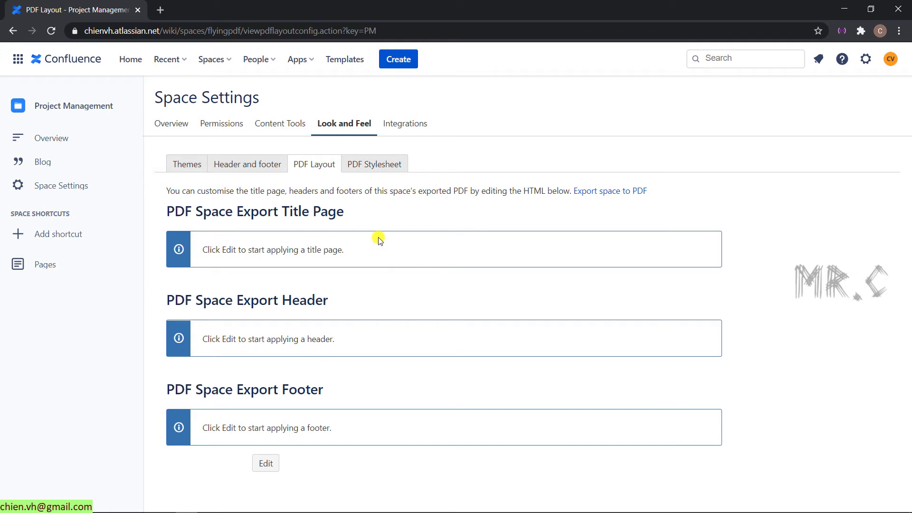
{"action": "left_click", "coordinate": [404, 161]}
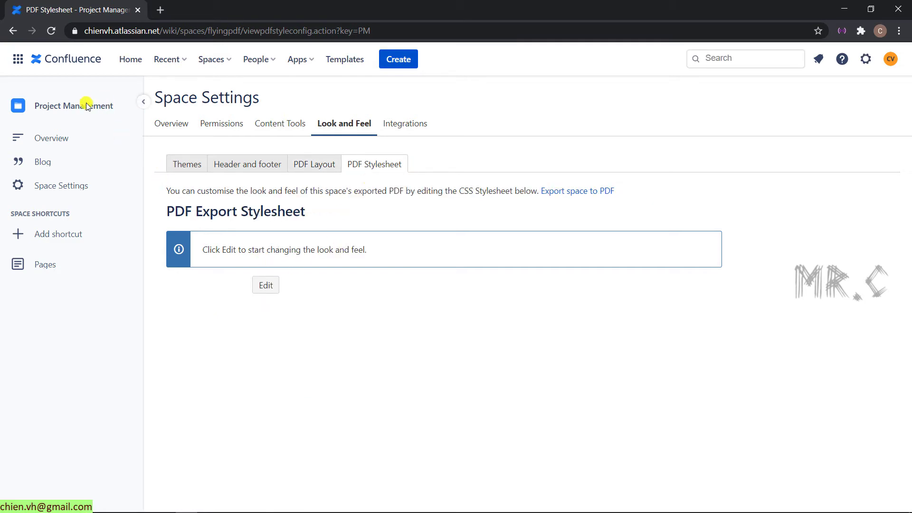
Return to the home page and create a new page titled "Testing page 1" in the Project Management space
{"action": "left_click", "coordinate": [130, 58]}
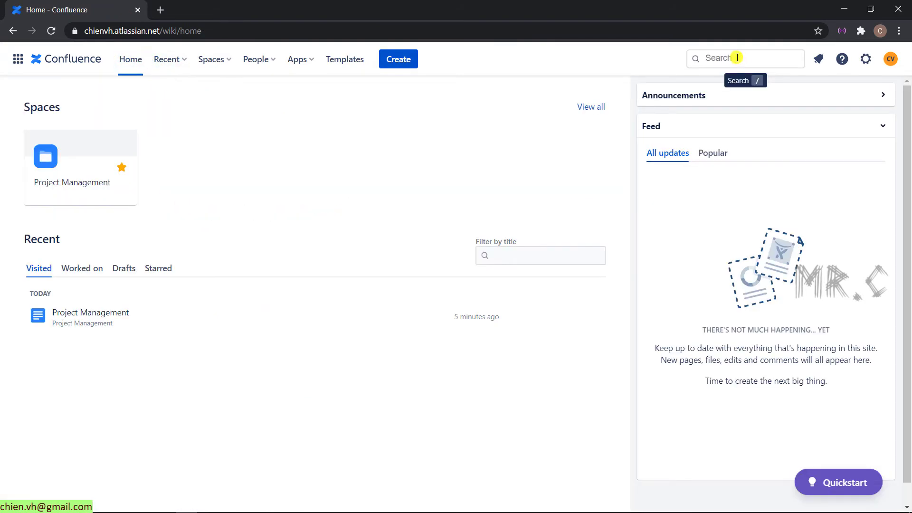
{"action": "left_click", "coordinate": [410, 58]}
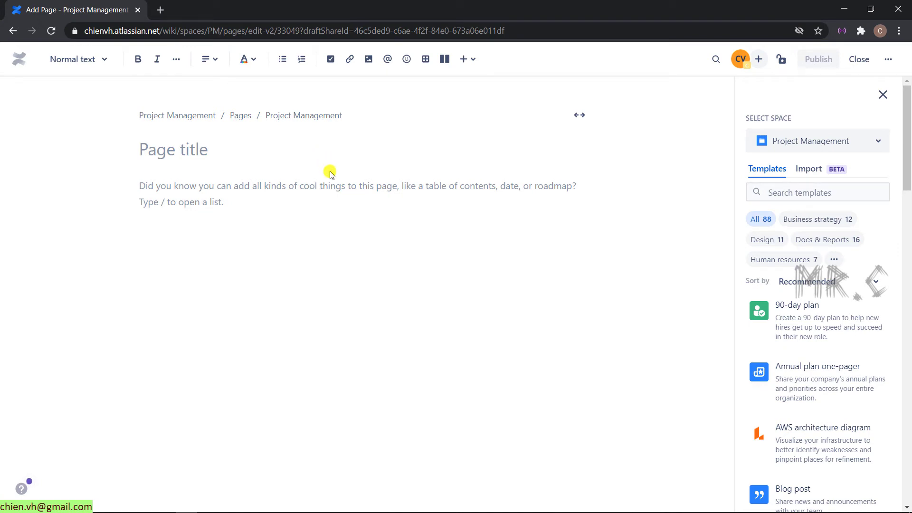
{"action": "left_click", "coordinate": [235, 149]}
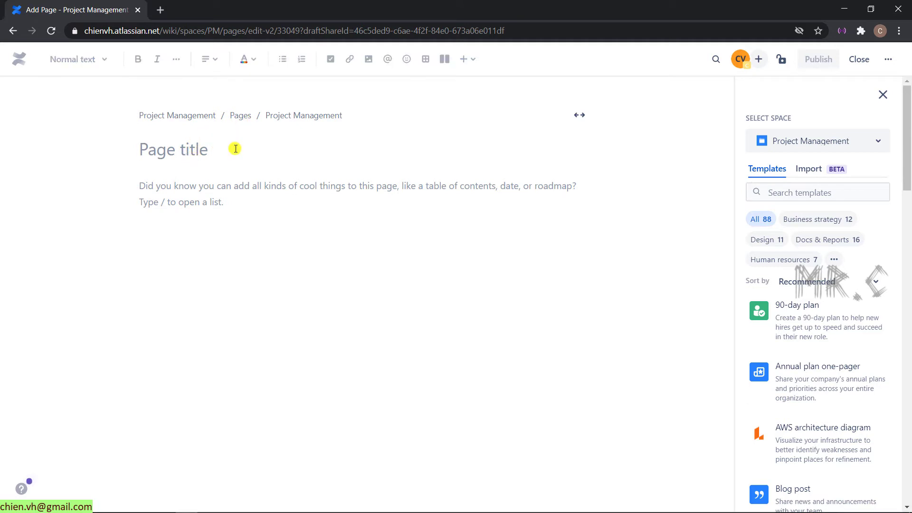
{"action": "type", "text": "Testing page 1"}
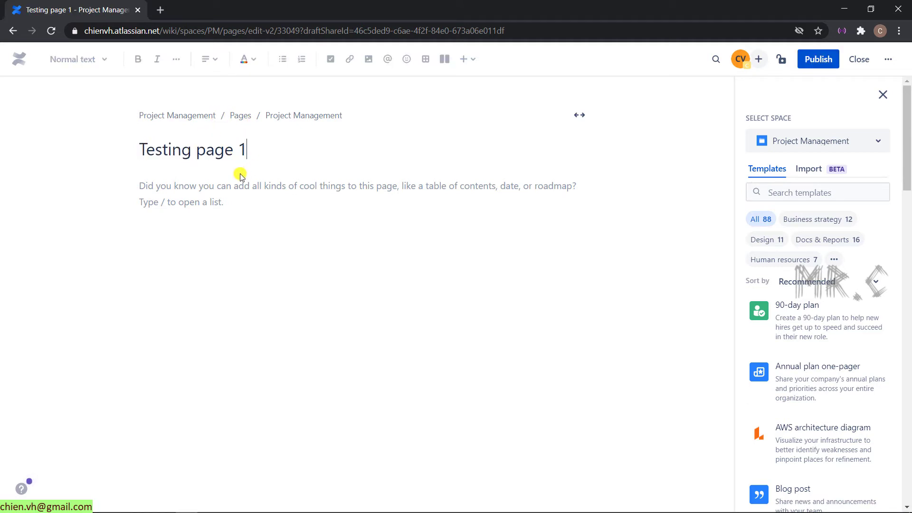
Write the page body "This is the demo description of this page." and dismiss the editor hints and help menu
{"action": "left_click", "coordinate": [229, 192]}
{"action": "type", "text": "This"}
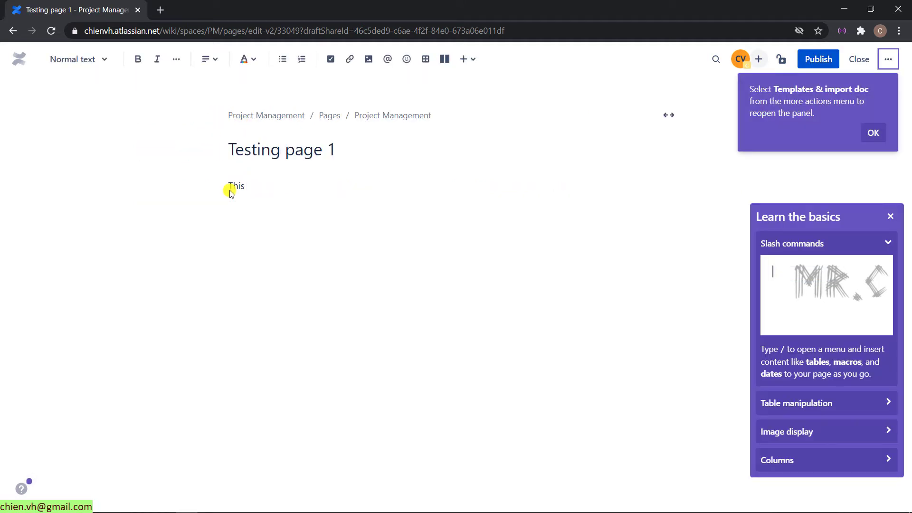
{"action": "left_click", "coordinate": [873, 131]}
{"action": "left_click", "coordinate": [889, 217]}
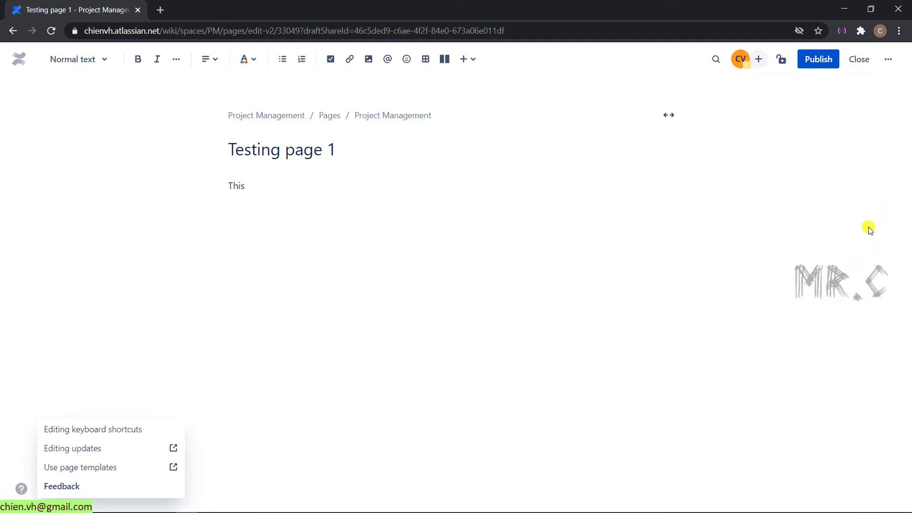
{"action": "left_click", "coordinate": [399, 490]}
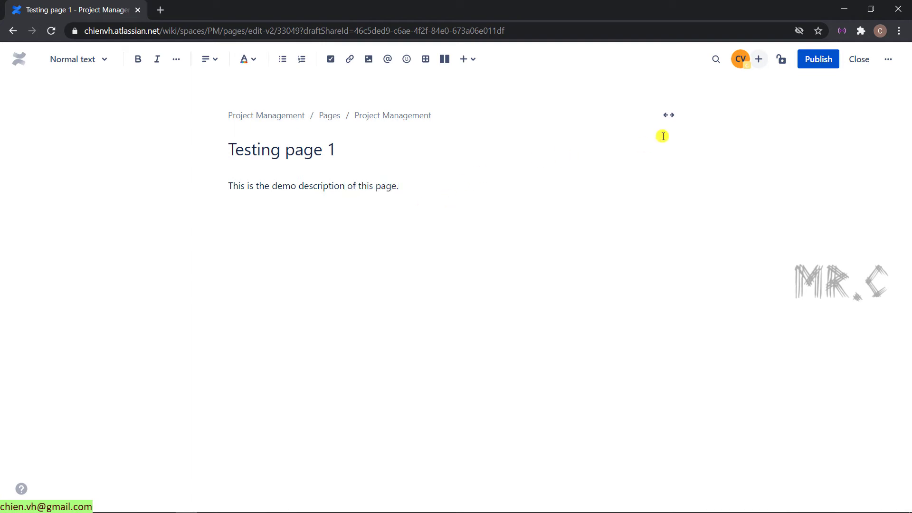
Publish Testing page 1 and check for it on the space's overview and in its list of pages
{"action": "left_click", "coordinate": [819, 59]}
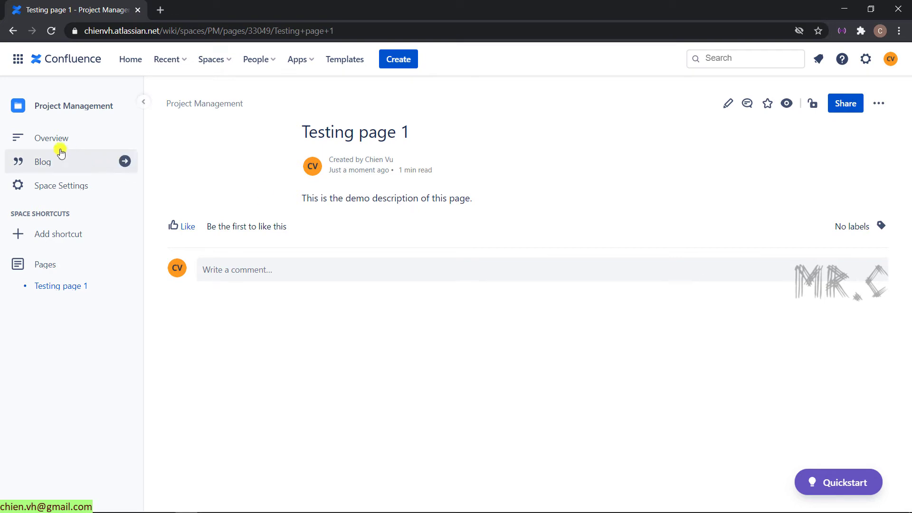
{"action": "left_click", "coordinate": [50, 138]}
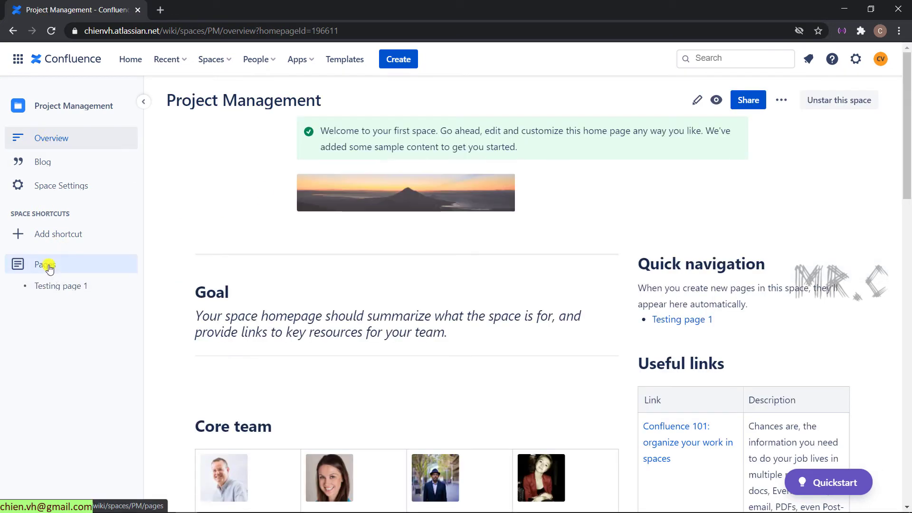
{"action": "left_click", "coordinate": [48, 265]}
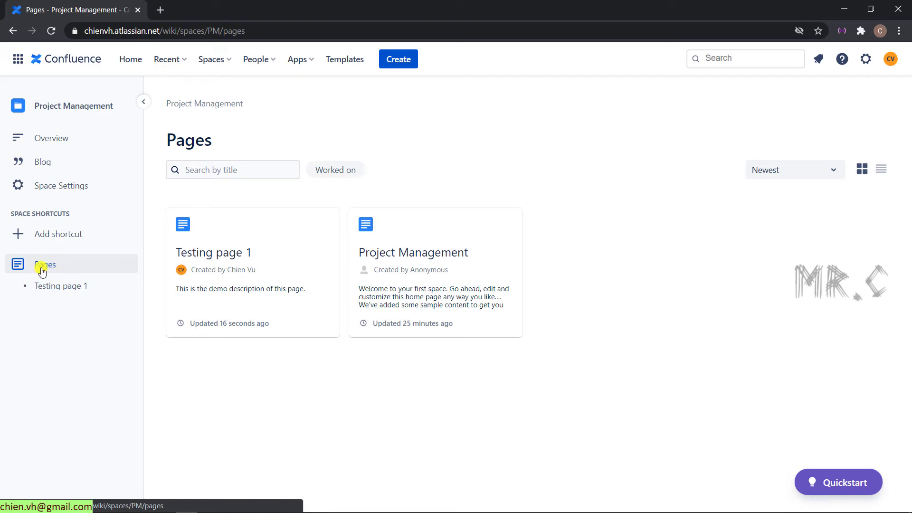
View Testing page 1, then return to the space's overview and copy the space's share link
{"action": "left_click", "coordinate": [48, 286]}
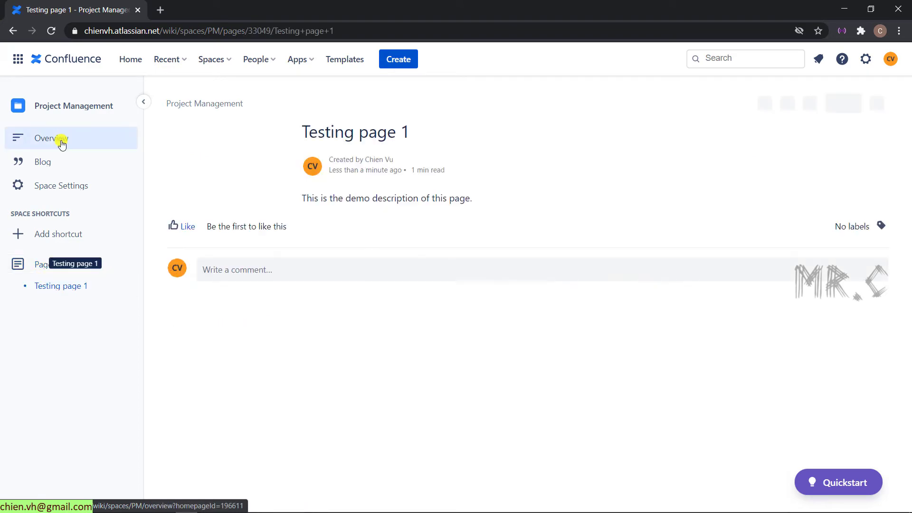
{"action": "left_click", "coordinate": [61, 141]}
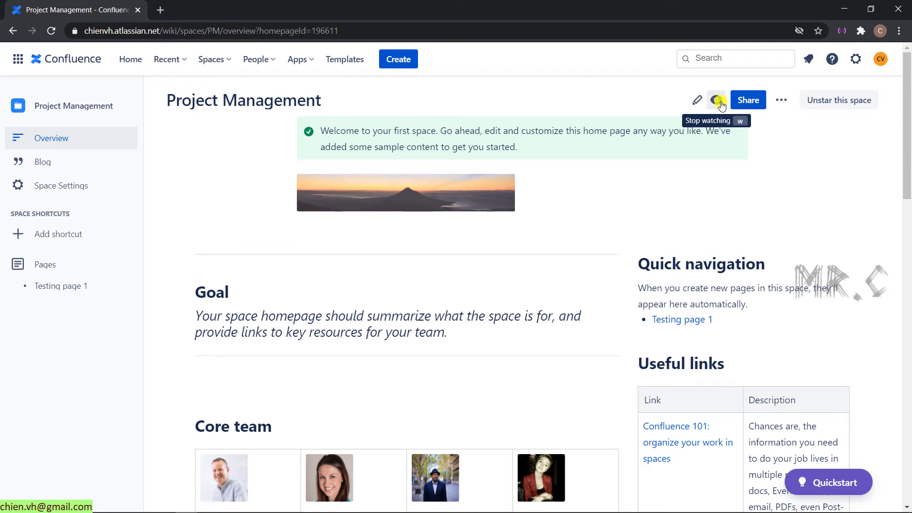
{"action": "left_click", "coordinate": [754, 106]}
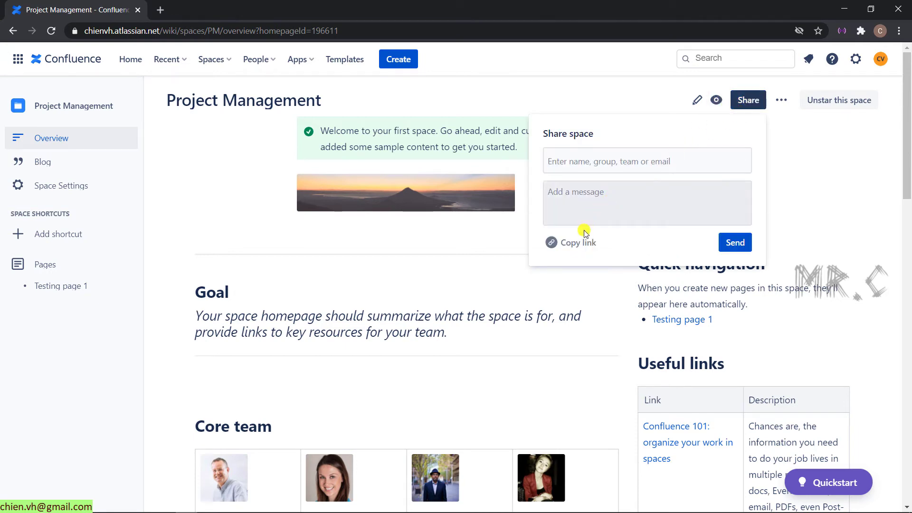
{"action": "left_click", "coordinate": [583, 243]}
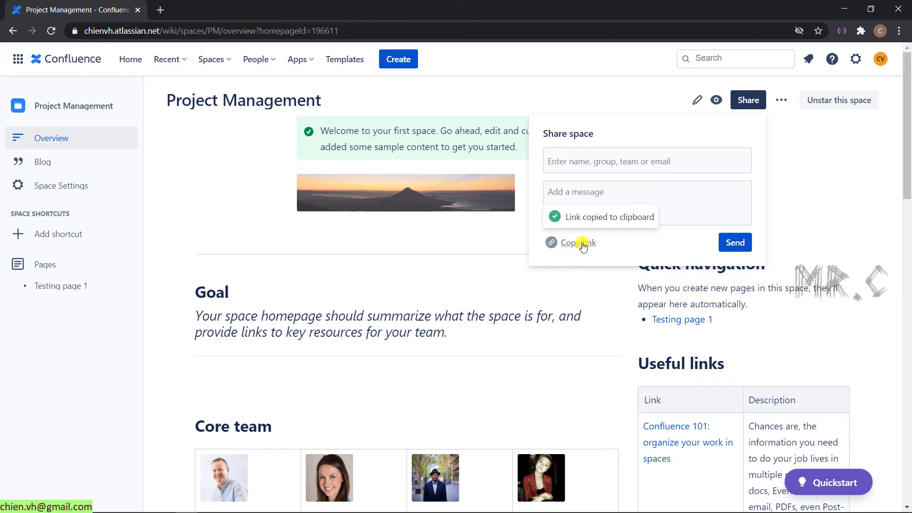
{"action": "left_click", "coordinate": [748, 100]}
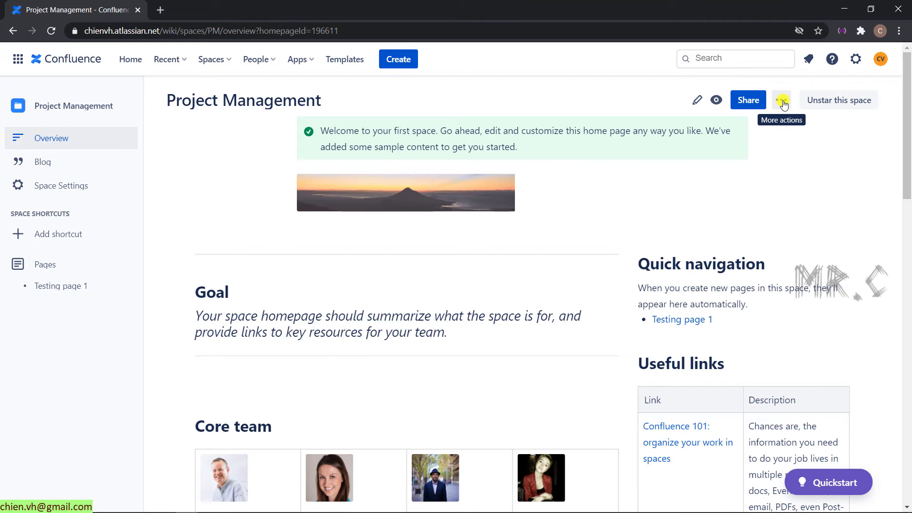
Look through the additional actions available for the space's overview page, including export, page history, attachments and advanced details
{"action": "left_click", "coordinate": [782, 100]}
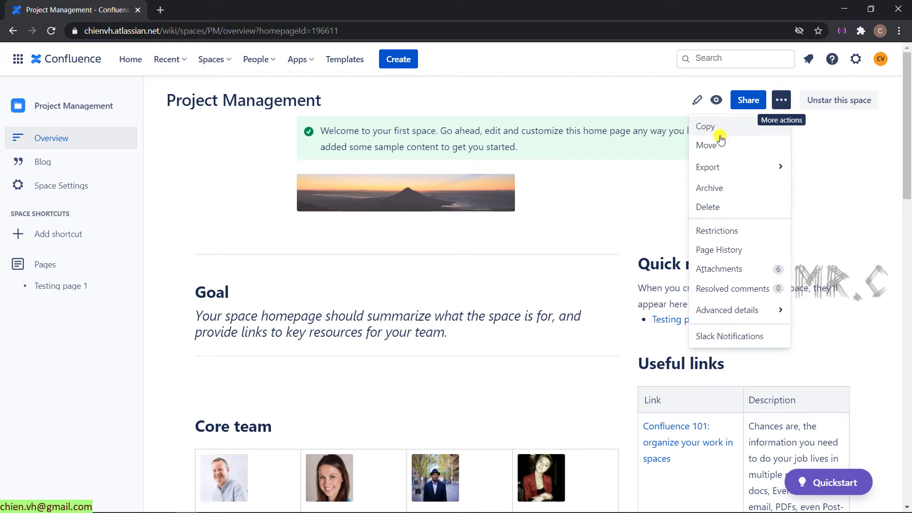
{"action": "mouse_move", "coordinate": [718, 175]}
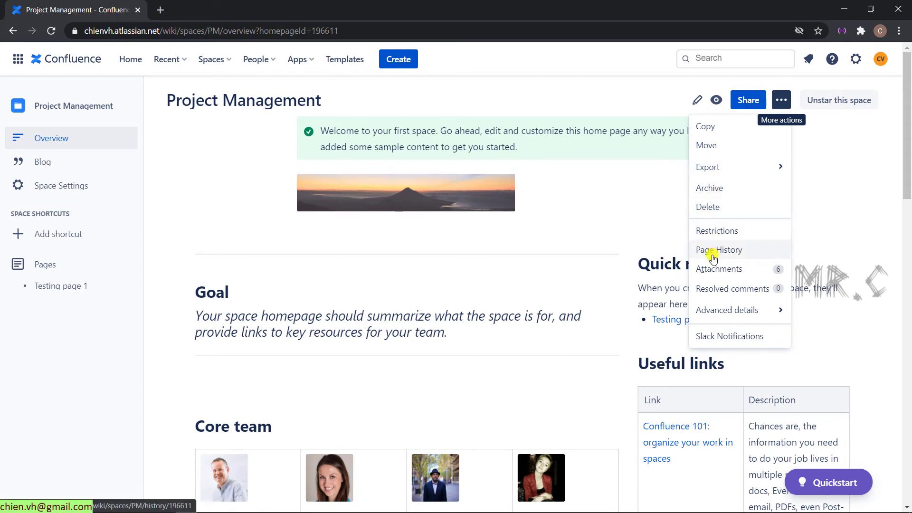
{"action": "mouse_move", "coordinate": [712, 310]}
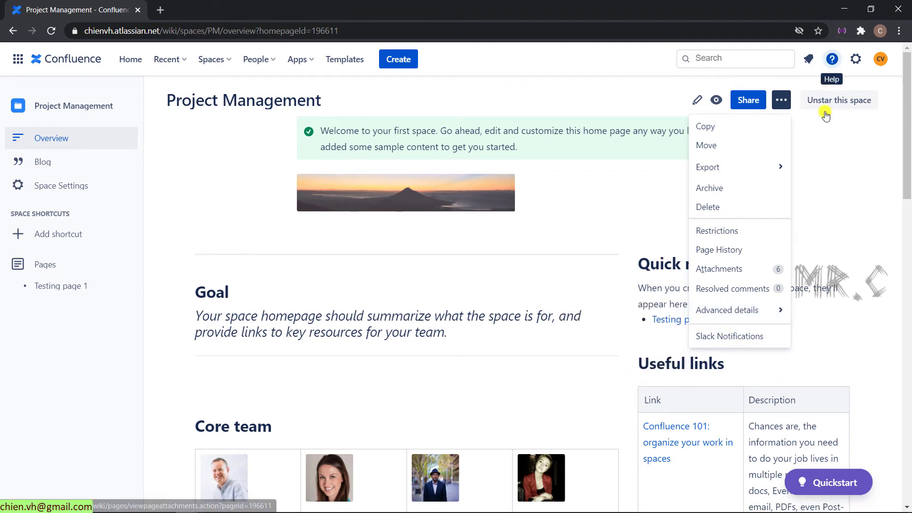
{"action": "mouse_move", "coordinate": [754, 163]}
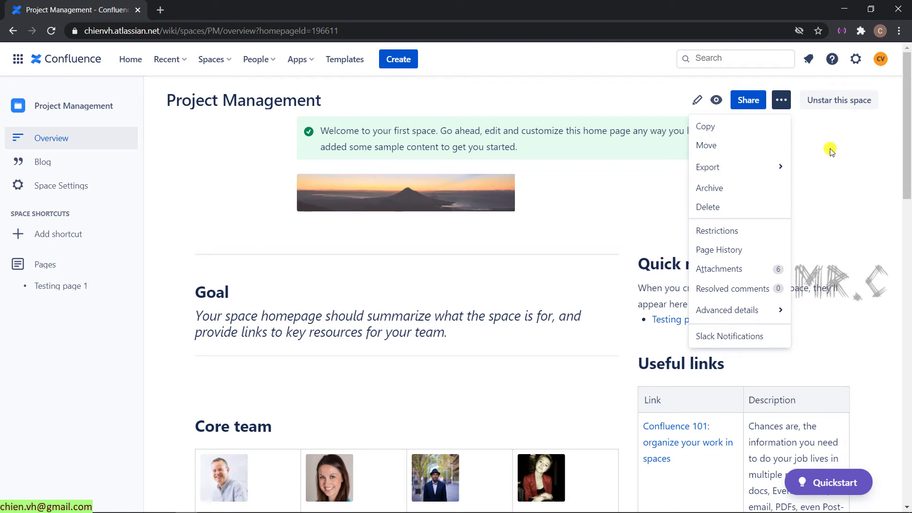
{"action": "left_click", "coordinate": [808, 171]}
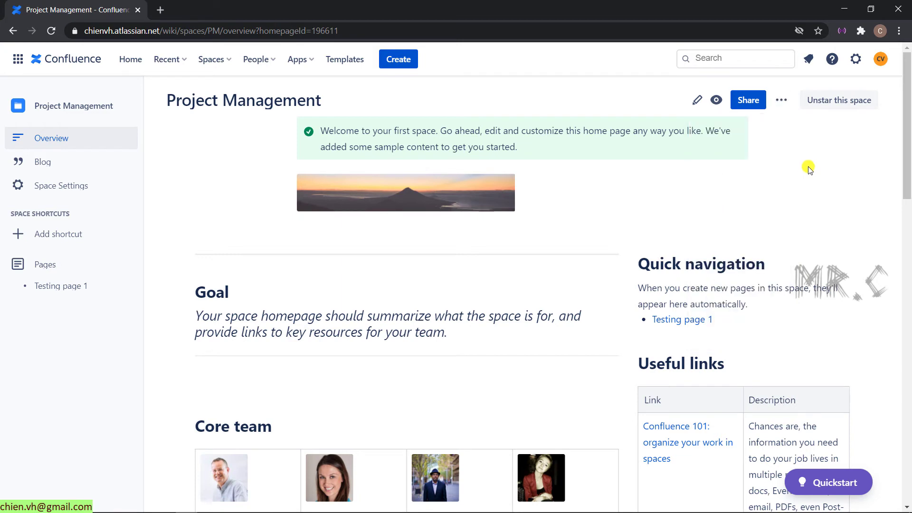
Remove the star from the Project Management space and check the list of starred spaces
{"action": "left_click", "coordinate": [832, 101]}
{"action": "left_click", "coordinate": [841, 100]}
{"action": "left_click", "coordinate": [214, 60]}
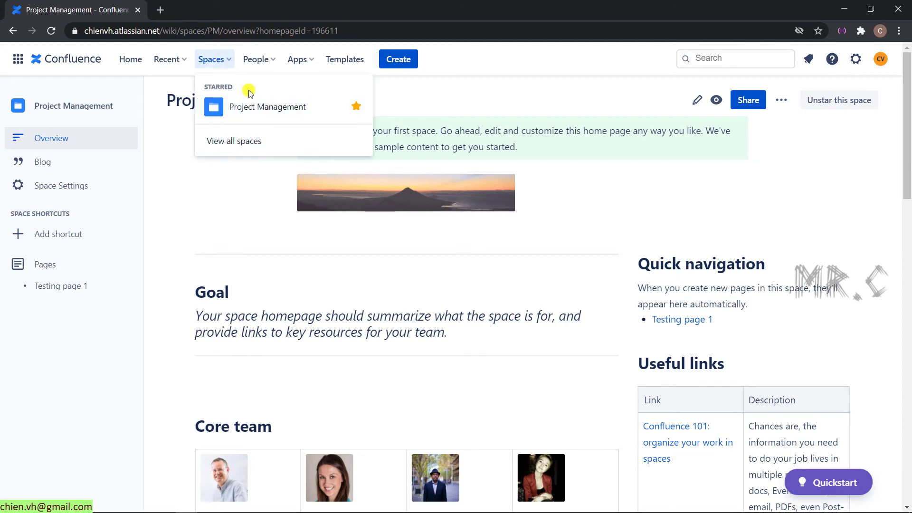
{"action": "left_click", "coordinate": [857, 100]}
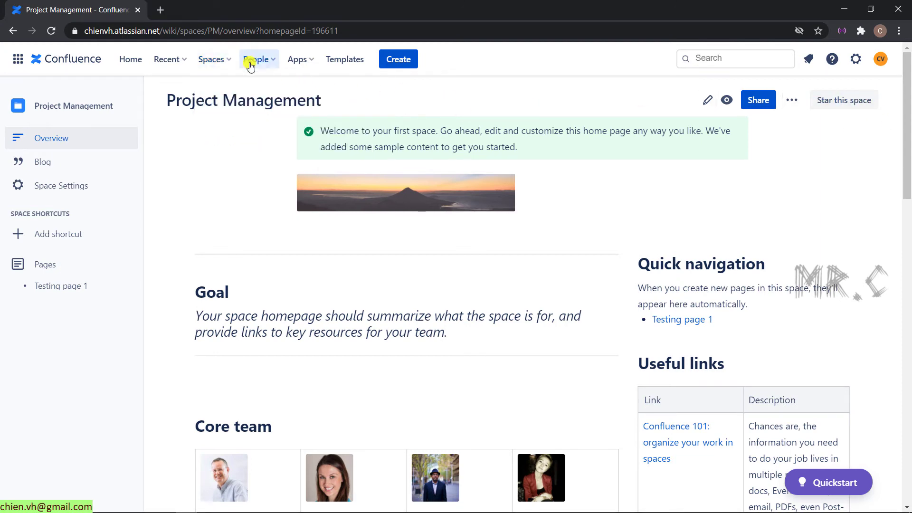
{"action": "left_click", "coordinate": [218, 66]}
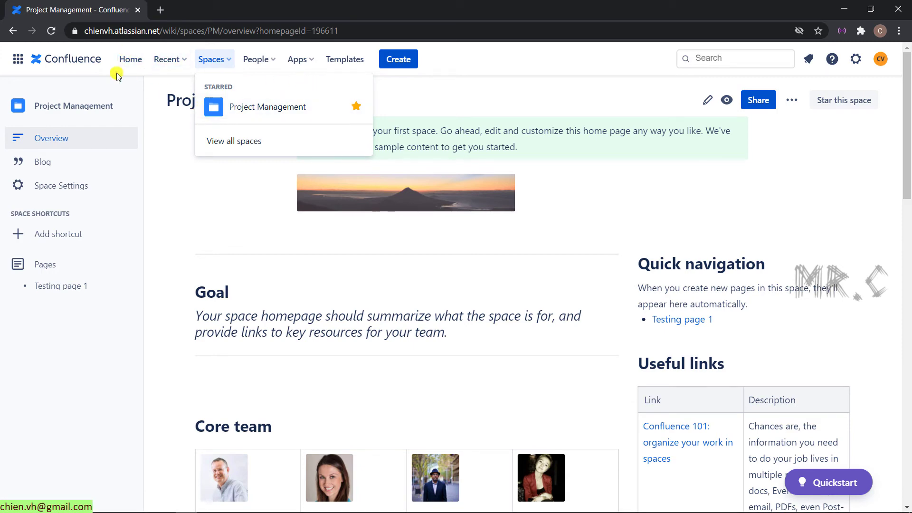
Star the Project Management space again from the list of all spaces and refresh
{"action": "left_click", "coordinate": [234, 141]}
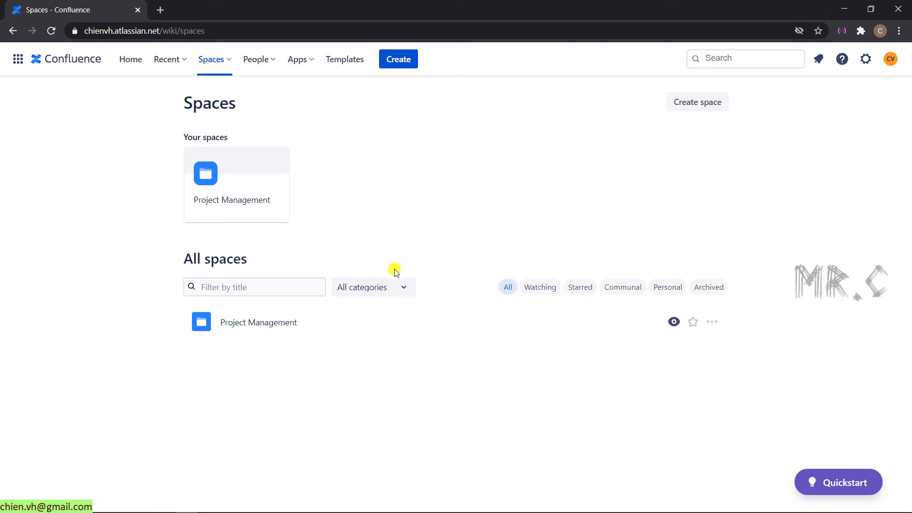
{"action": "left_click", "coordinate": [693, 323]}
{"action": "left_click", "coordinate": [51, 31]}
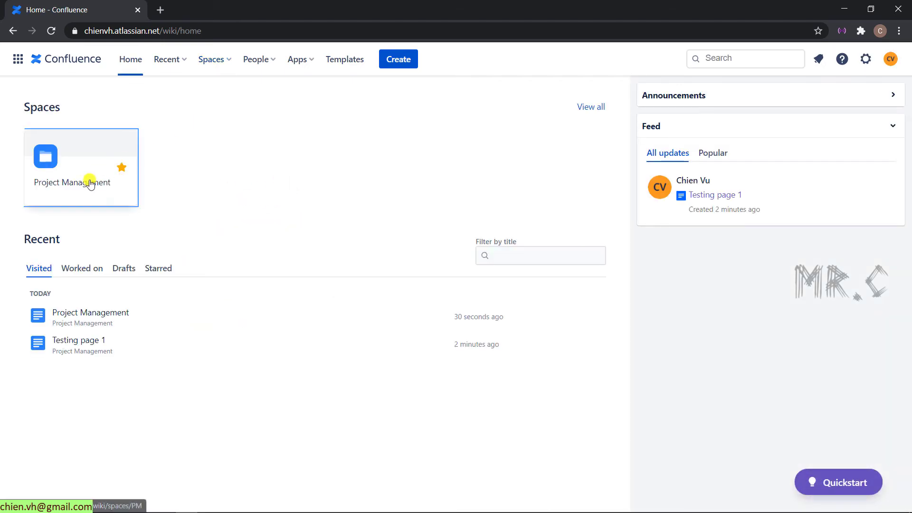
Open the Project Management space's overview page for editing
{"action": "left_click", "coordinate": [88, 181]}
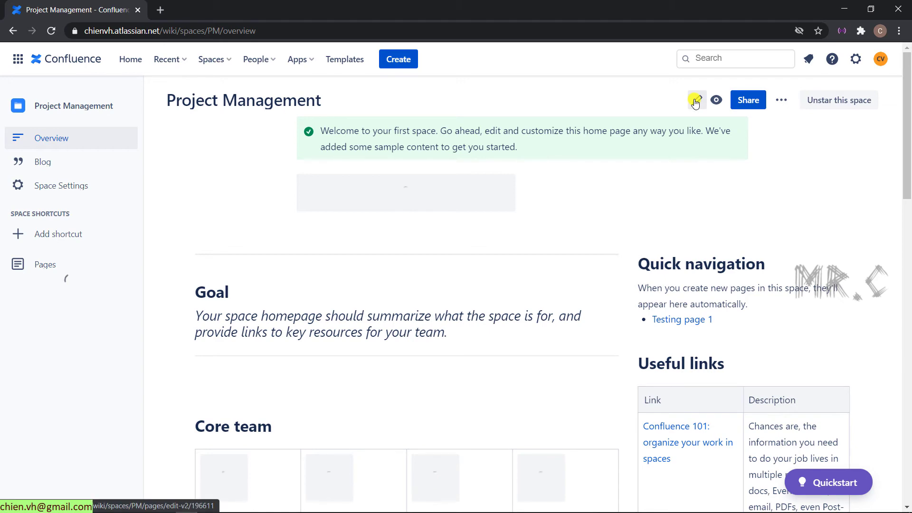
{"action": "left_click", "coordinate": [696, 100]}
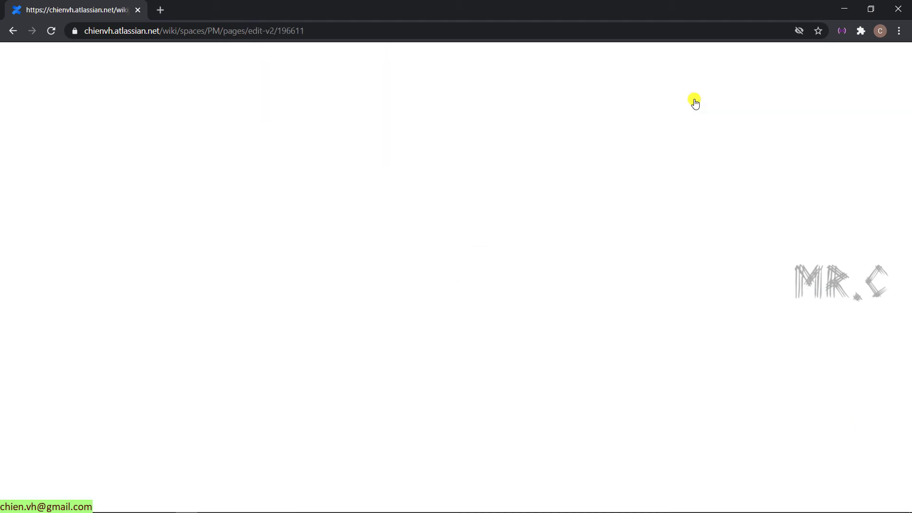
{"action": "left_click", "coordinate": [889, 265]}
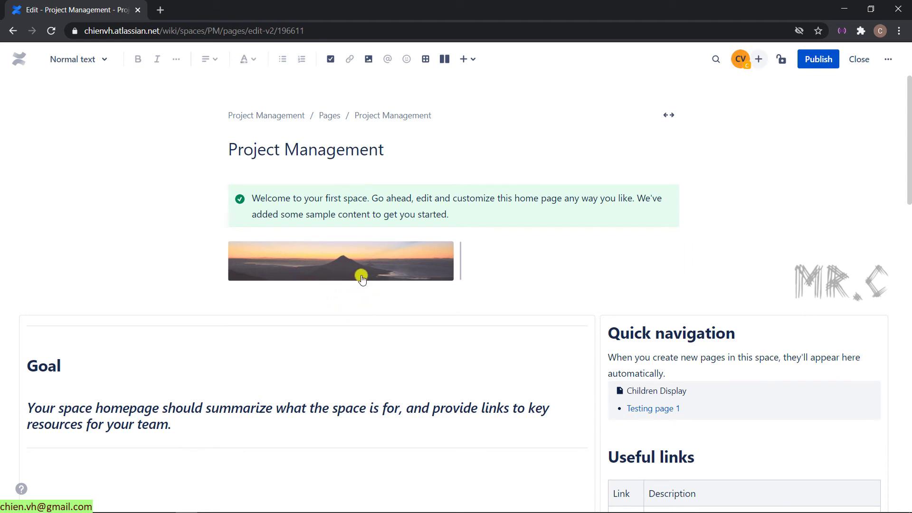
Examine the editable title, welcome panel, image and content sections all the way down the overview page
{"action": "left_click", "coordinate": [266, 151]}
{"action": "left_click", "coordinate": [266, 196]}
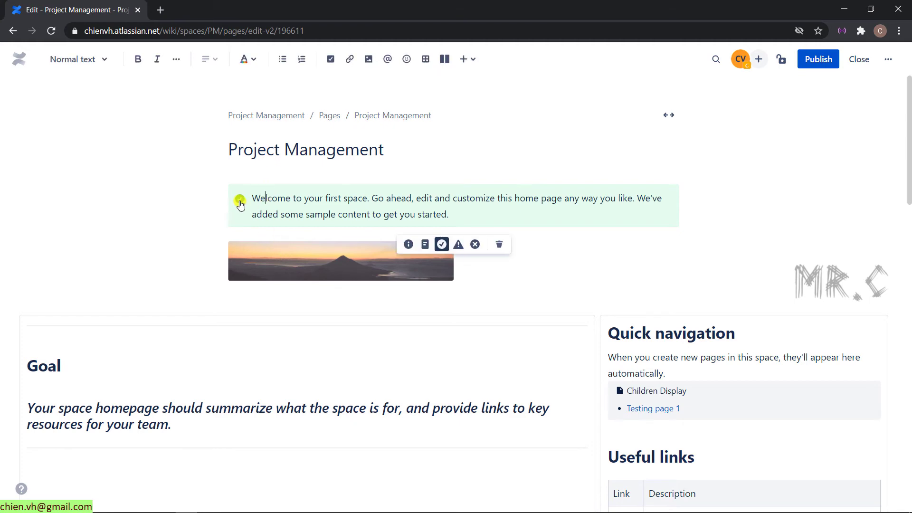
{"action": "left_click", "coordinate": [291, 266]}
{"action": "left_click", "coordinate": [196, 363]}
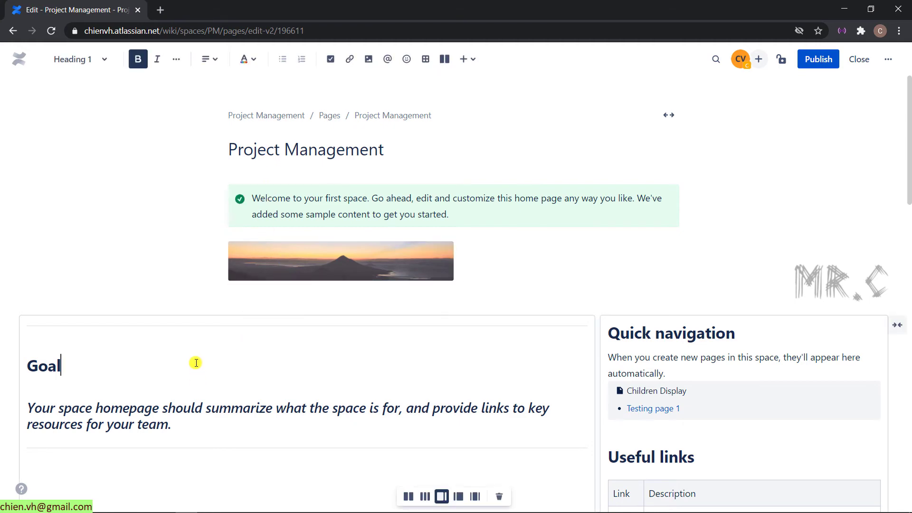
{"action": "scroll", "coordinate": [197, 362], "scroll_direction": "down", "scroll_amount": 4}
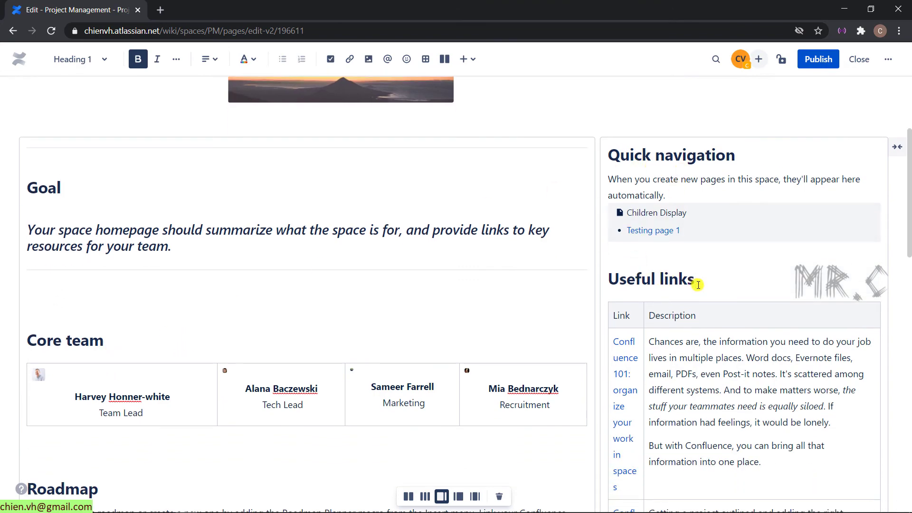
{"action": "scroll", "coordinate": [688, 295], "scroll_direction": "down", "scroll_amount": 1}
{"action": "scroll", "coordinate": [380, 330], "scroll_direction": "down", "scroll_amount": 18}
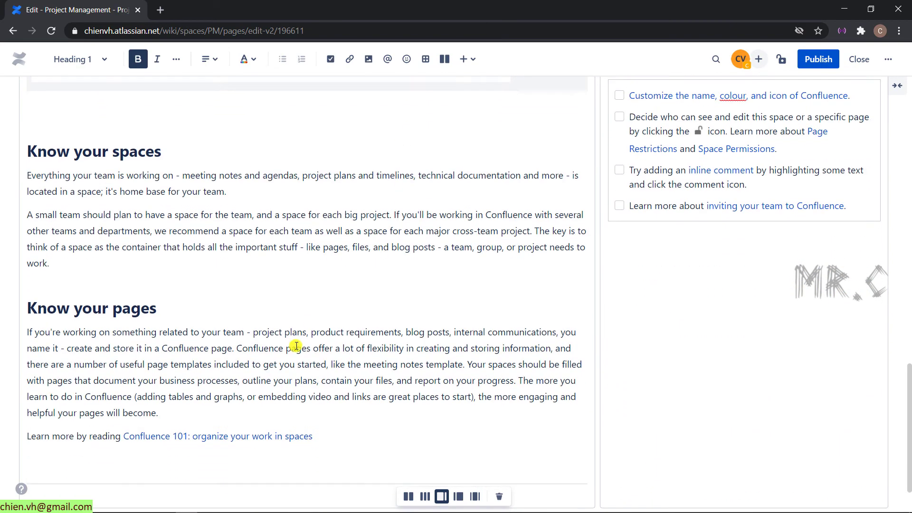
{"action": "scroll", "coordinate": [322, 324], "scroll_direction": "up", "scroll_amount": 7}
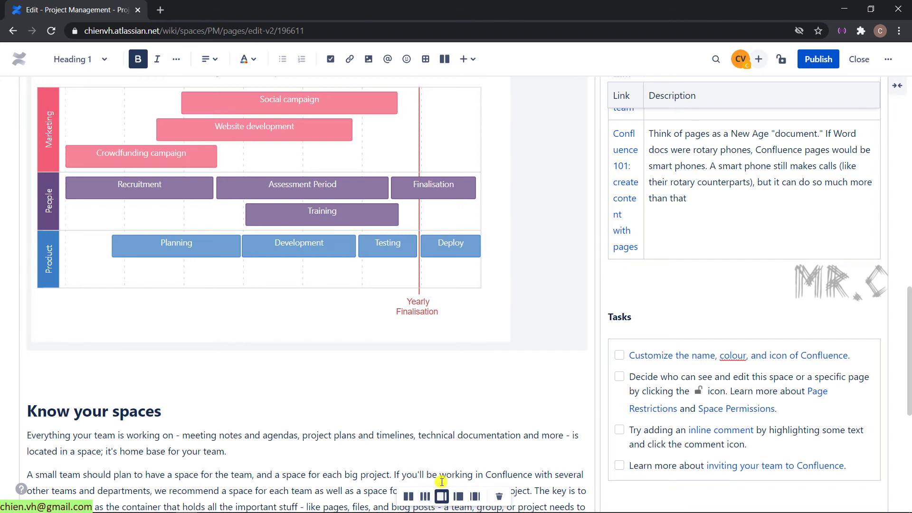
{"action": "scroll", "coordinate": [570, 382], "scroll_direction": "up", "scroll_amount": 4}
{"action": "scroll", "coordinate": [574, 385], "scroll_direction": "up", "scroll_amount": 10}
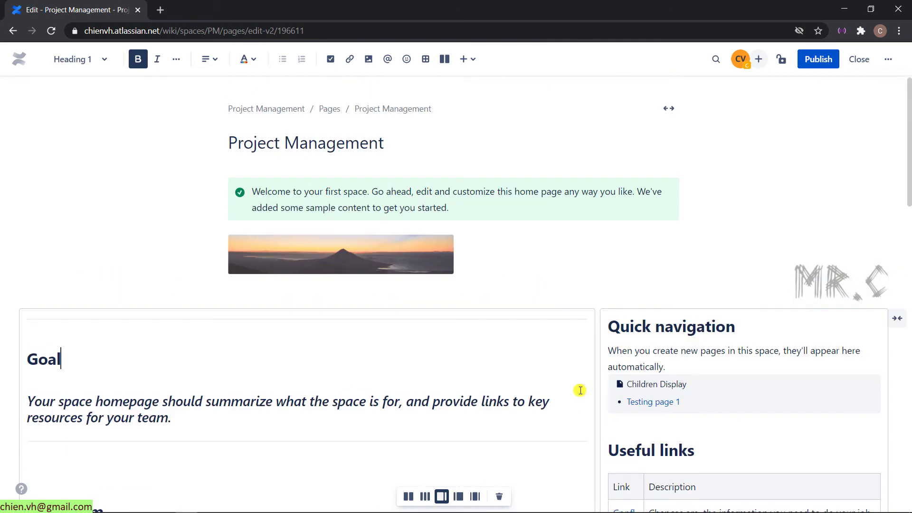
Try the three-column, two-column and three-columns-with-sidebars layouts on the section containing Goal and Quick navigation
{"action": "left_click", "coordinate": [426, 496]}
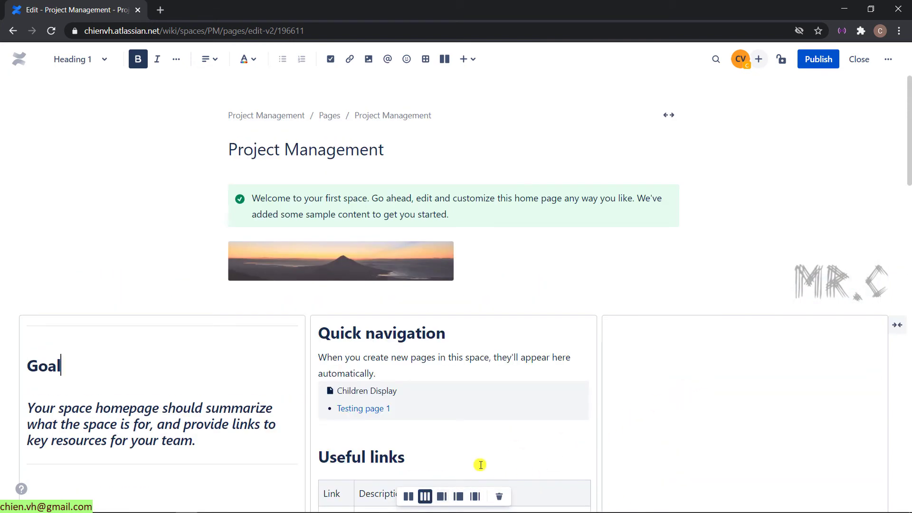
{"action": "left_click", "coordinate": [408, 496]}
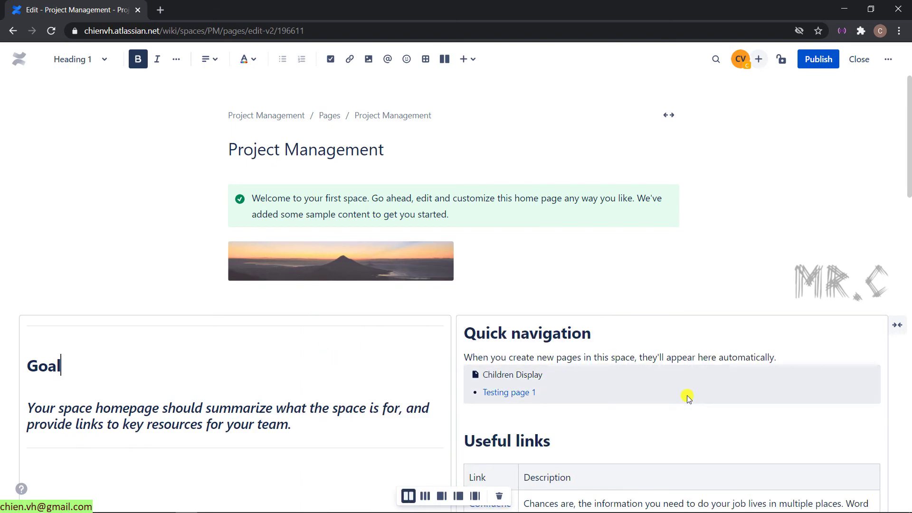
{"action": "scroll", "coordinate": [689, 397], "scroll_direction": "down", "scroll_amount": 3}
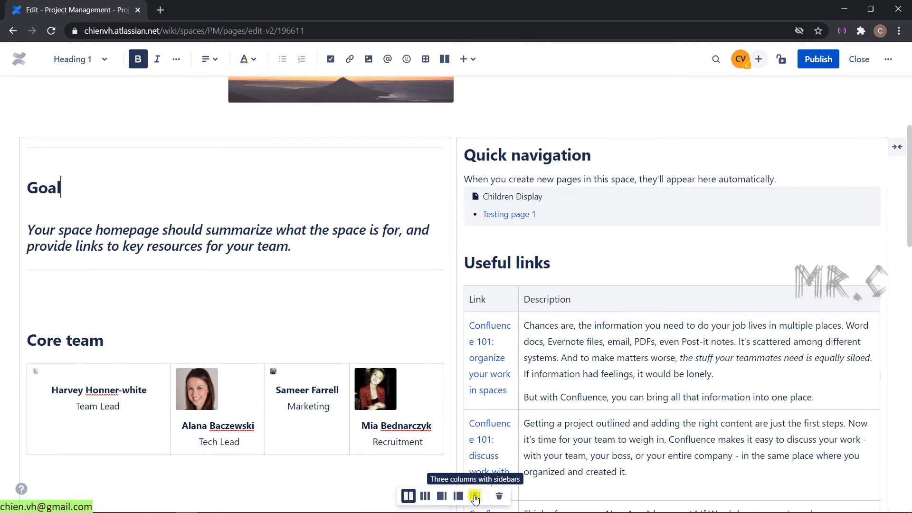
{"action": "left_click", "coordinate": [475, 497]}
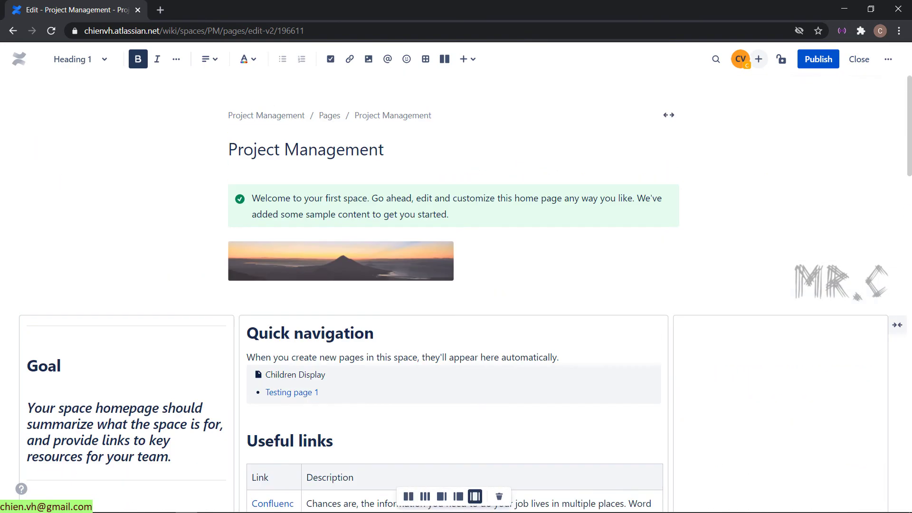
{"action": "scroll", "coordinate": [823, 298], "scroll_direction": "down", "scroll_amount": 12}
{"action": "scroll", "coordinate": [765, 291], "scroll_direction": "down", "scroll_amount": 7}
{"action": "scroll", "coordinate": [825, 291], "scroll_direction": "up", "scroll_amount": 8}
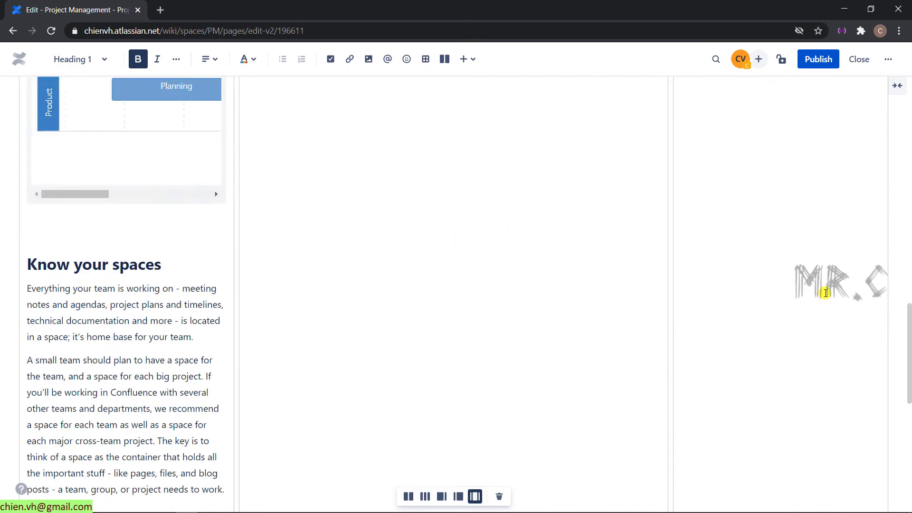
{"action": "scroll", "coordinate": [427, 427], "scroll_direction": "down", "scroll_amount": 3}
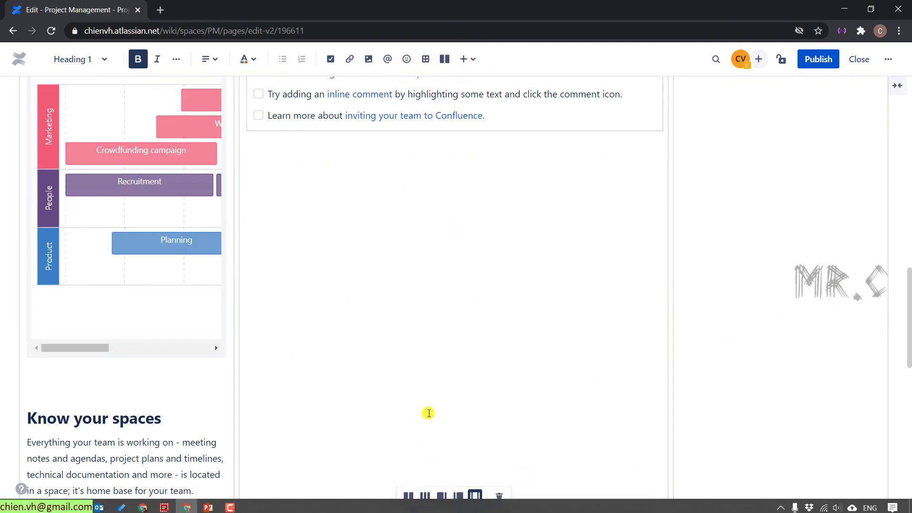
{"action": "scroll", "coordinate": [454, 399], "scroll_direction": "down", "scroll_amount": 2}
Set the section containing Goal and Quick navigation to the layout with three equal columns
{"action": "left_click", "coordinate": [424, 496]}
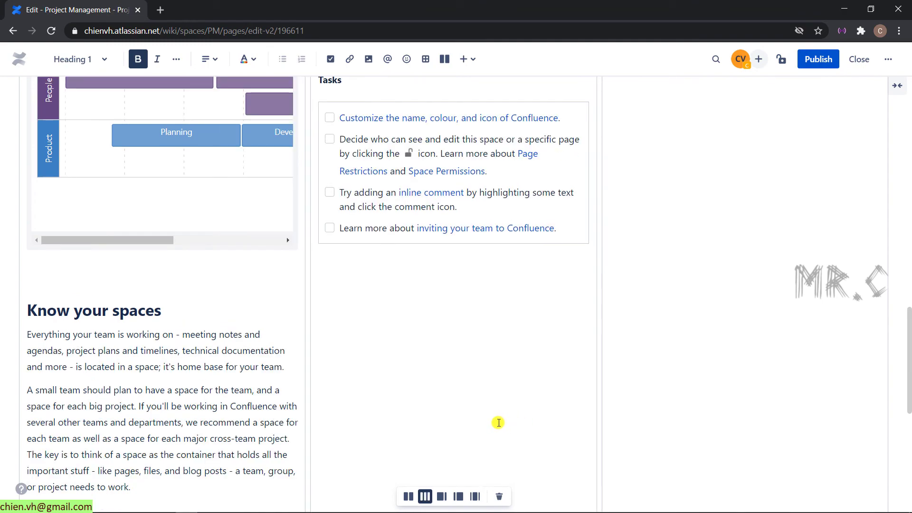
{"action": "scroll", "coordinate": [489, 422], "scroll_direction": "up", "scroll_amount": 8}
{"action": "scroll", "coordinate": [479, 425], "scroll_direction": "up", "scroll_amount": 10}
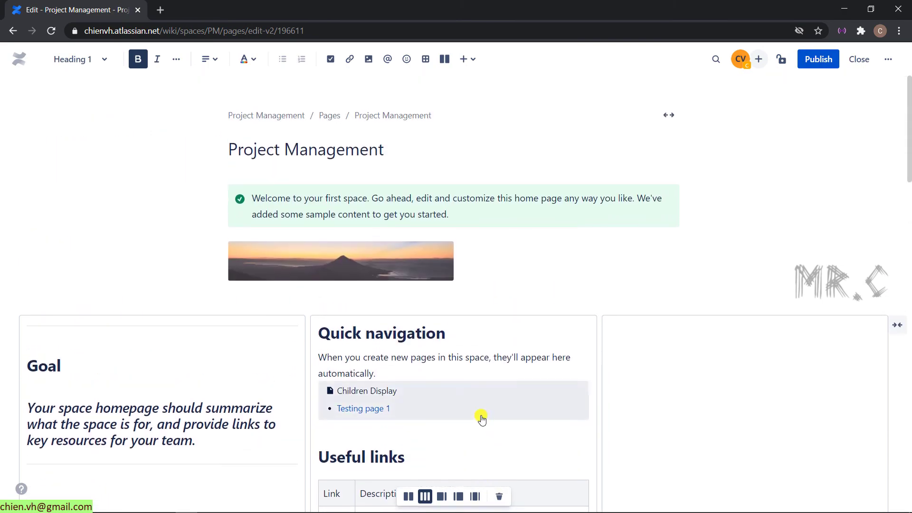
Replace the welcome panel's text with a sentence naming the space's owner and its training purpose, and publish the page
{"action": "left_click_drag", "start_coordinate": [472, 209], "coordinate": [255, 196]}
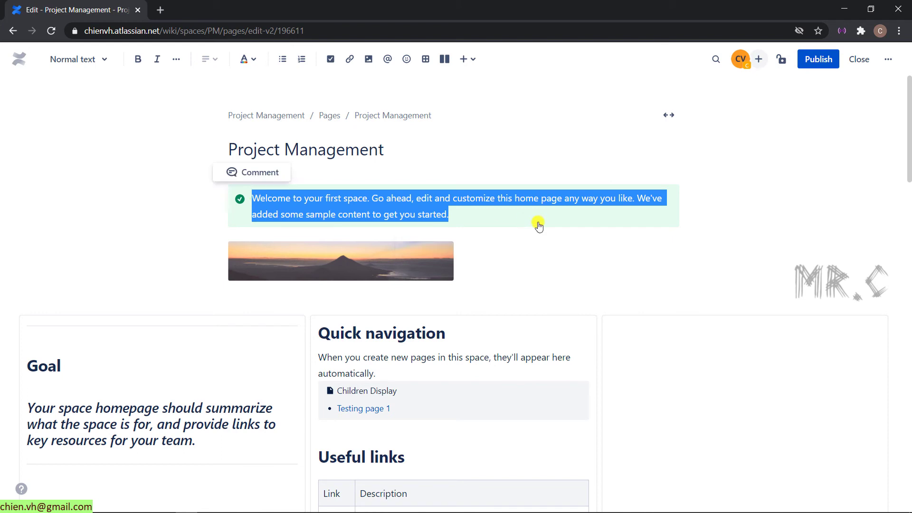
{"action": "type", "text": "This is space of ChienVH for training purpose."}
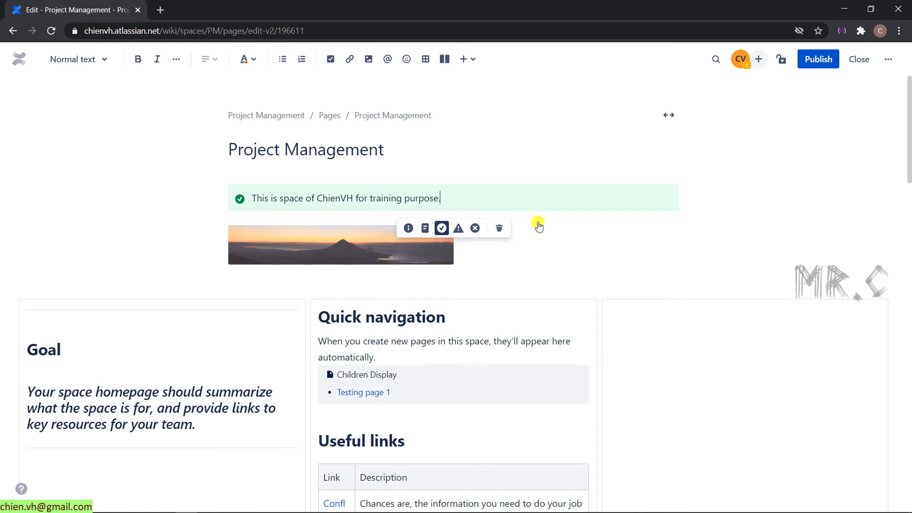
{"action": "left_click", "coordinate": [814, 63]}
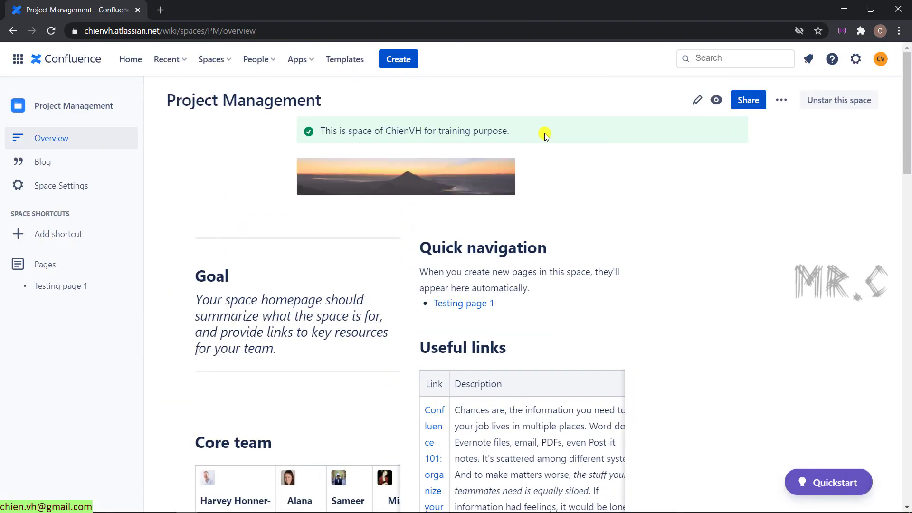
Review the published overview page from the welcome panel down through its content columns
{"action": "left_click_drag", "start_coordinate": [543, 130], "coordinate": [321, 130]}
{"action": "scroll", "coordinate": [407, 134], "scroll_direction": "down", "scroll_amount": 3}
{"action": "scroll", "coordinate": [425, 250], "scroll_direction": "up", "scroll_amount": 3}
{"action": "scroll", "coordinate": [722, 302], "scroll_direction": "down", "scroll_amount": 4}
{"action": "scroll", "coordinate": [729, 312], "scroll_direction": "down", "scroll_amount": 9}
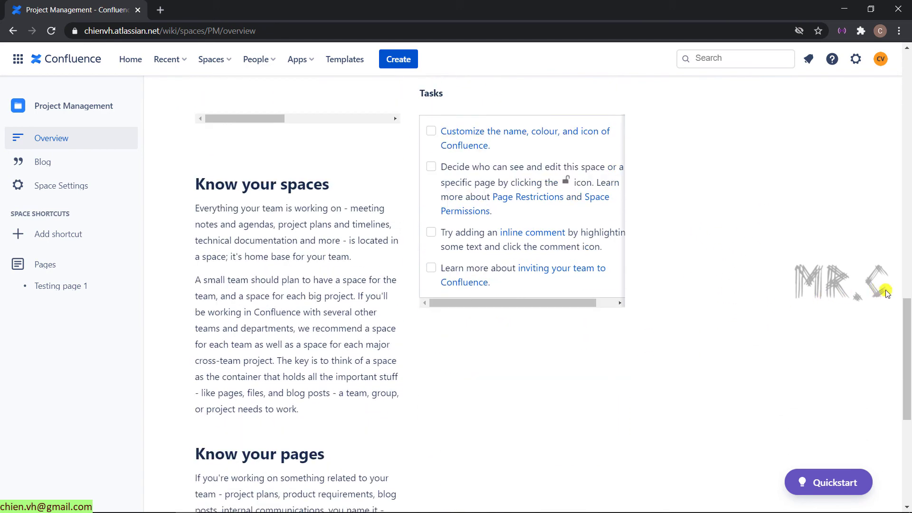
{"action": "scroll", "coordinate": [741, 190], "scroll_direction": "up", "scroll_amount": 13}
Search the site for "testing" and close the search results
{"action": "left_click", "coordinate": [712, 50]}
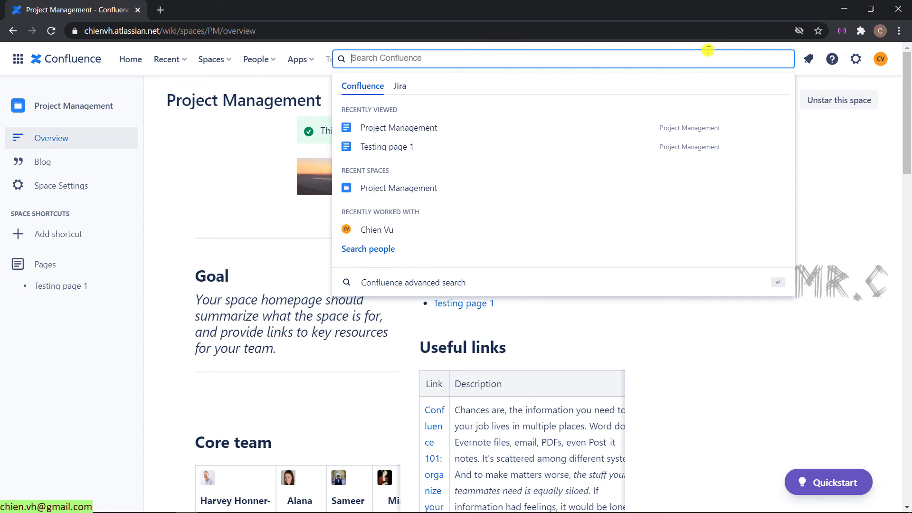
{"action": "type", "text": "testing"}
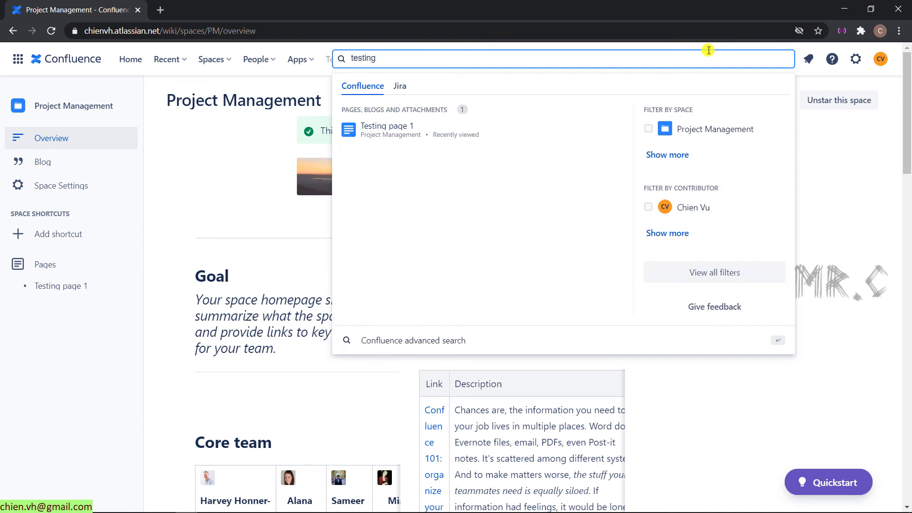
{"action": "key", "text": "Escape"}
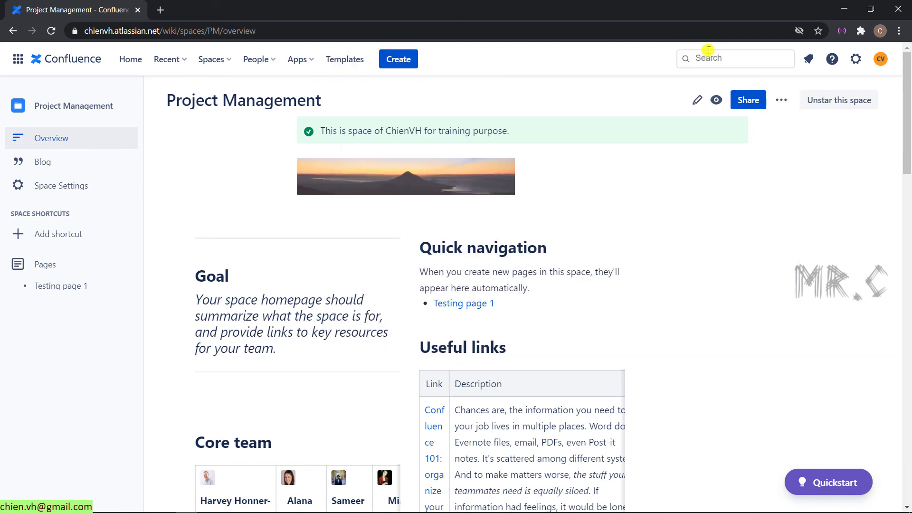
Check the direct notifications and look over the available help, legal and feedback options
{"action": "left_click", "coordinate": [811, 64]}
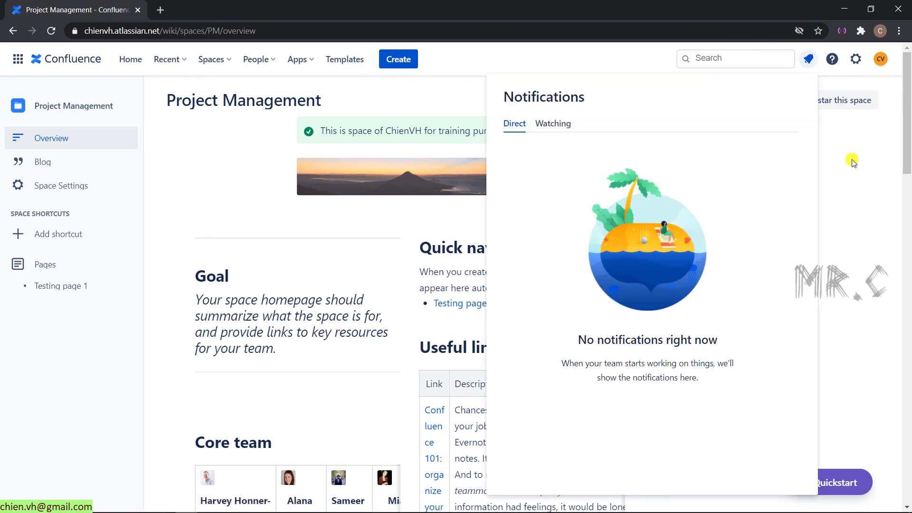
{"action": "left_click", "coordinate": [809, 60]}
{"action": "left_click", "coordinate": [832, 61]}
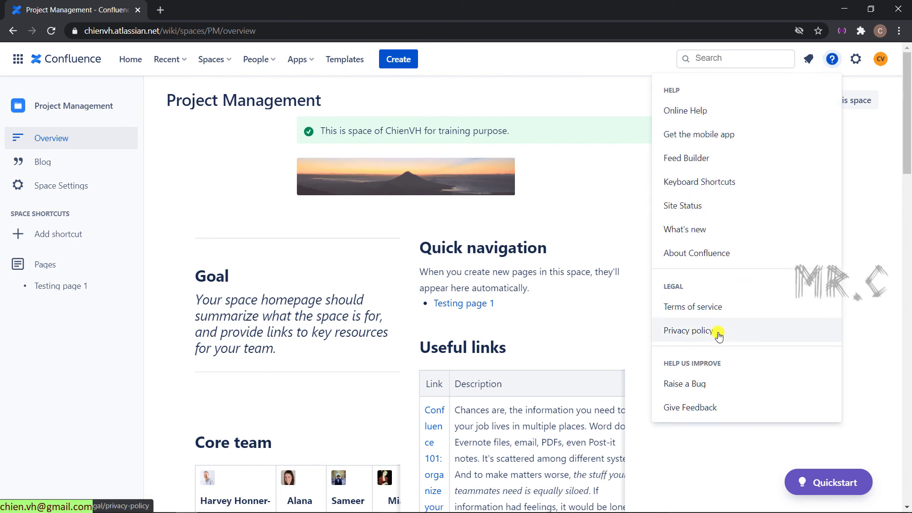
Open the site-wide settings and look through the administration, configuration, marketplace and security categories
{"action": "left_click", "coordinate": [855, 59]}
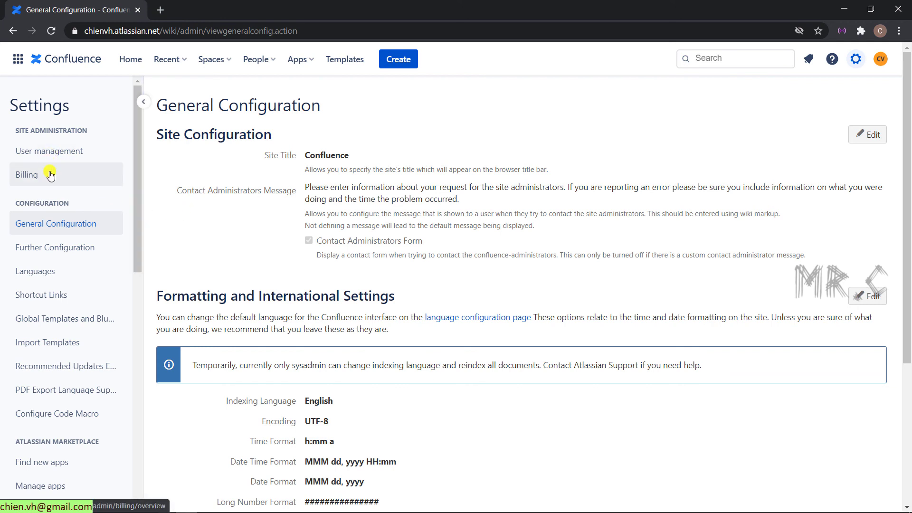
{"action": "scroll", "coordinate": [57, 190], "scroll_direction": "down", "scroll_amount": 1}
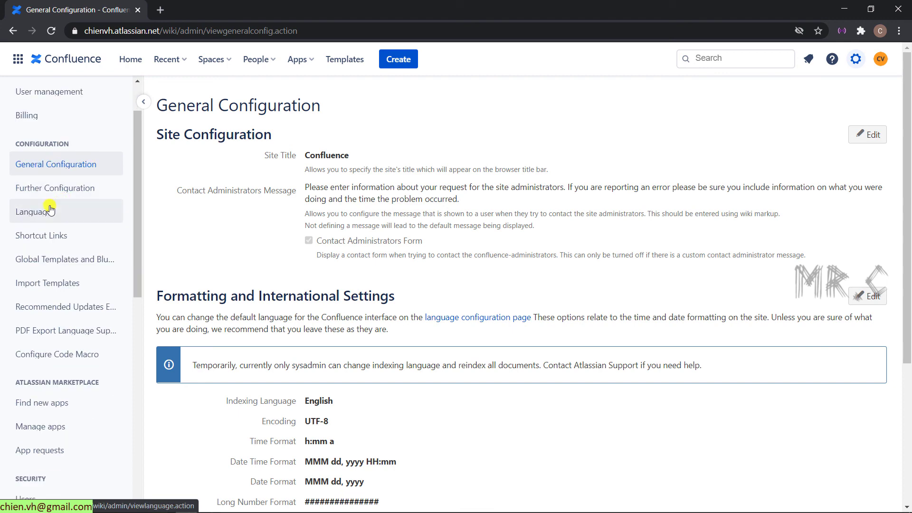
{"action": "scroll", "coordinate": [86, 250], "scroll_direction": "down", "scroll_amount": 1}
{"action": "scroll", "coordinate": [71, 333], "scroll_direction": "down", "scroll_amount": 6}
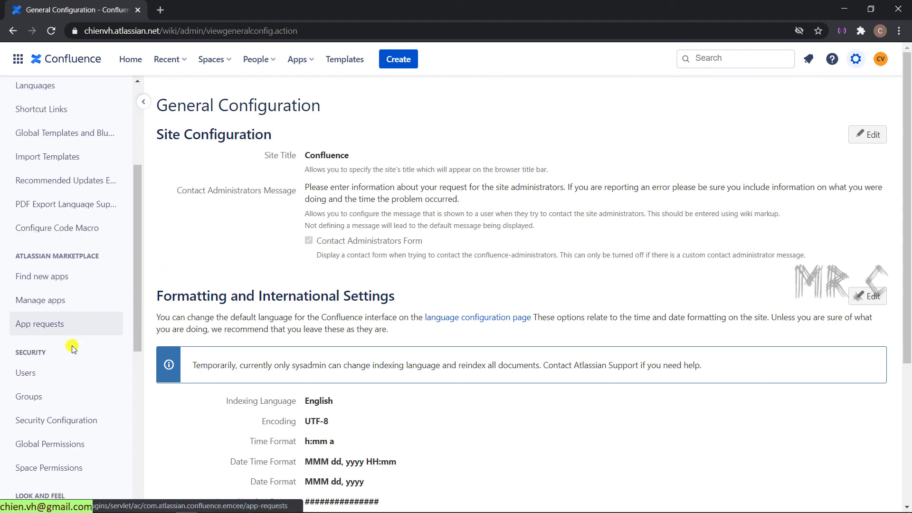
{"action": "scroll", "coordinate": [72, 370], "scroll_direction": "up", "scroll_amount": 8}
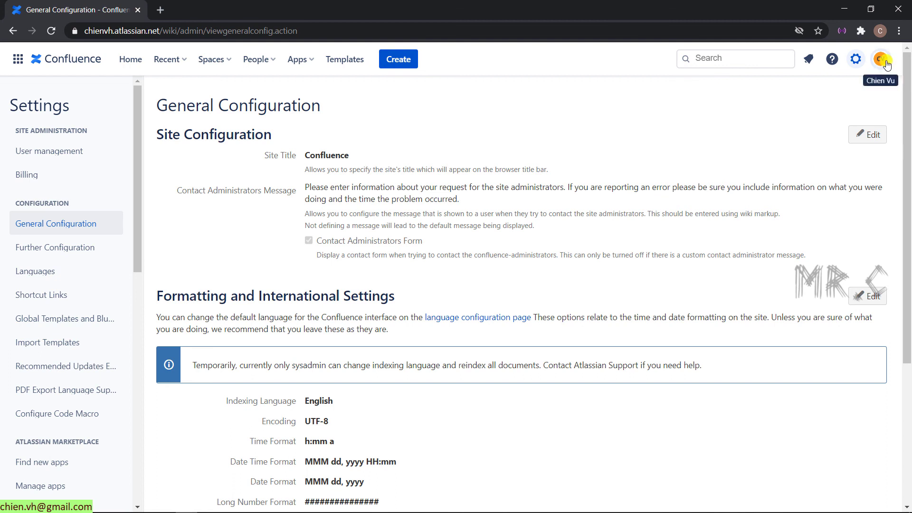
View the account's profile and personal settings options, and return to the Confluence home page
{"action": "left_click", "coordinate": [882, 60]}
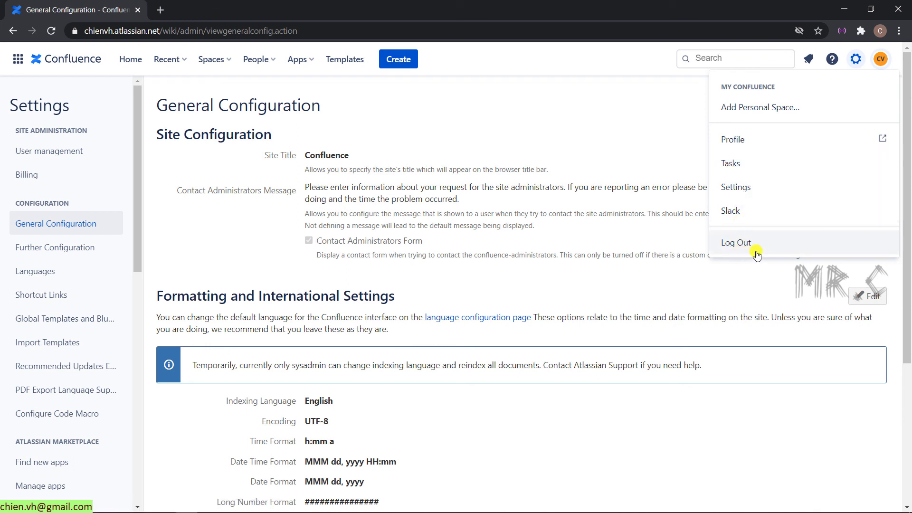
{"action": "left_click", "coordinate": [81, 62]}
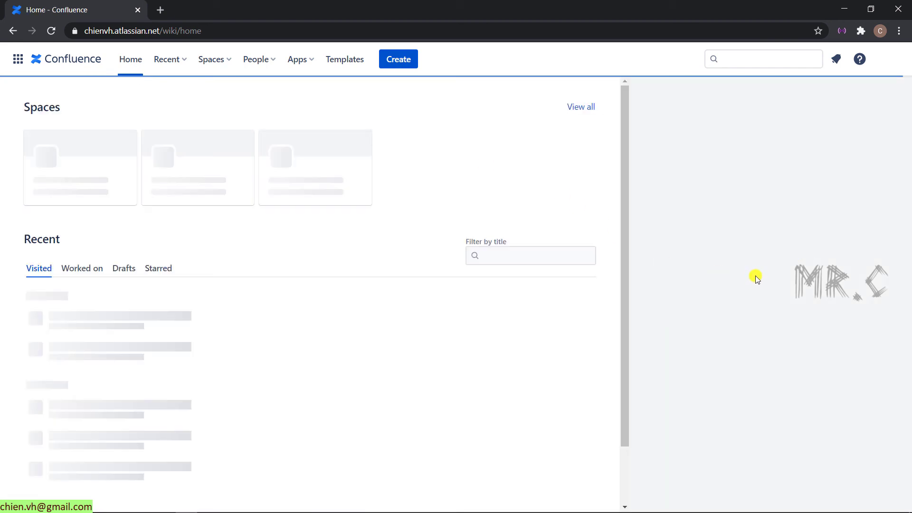